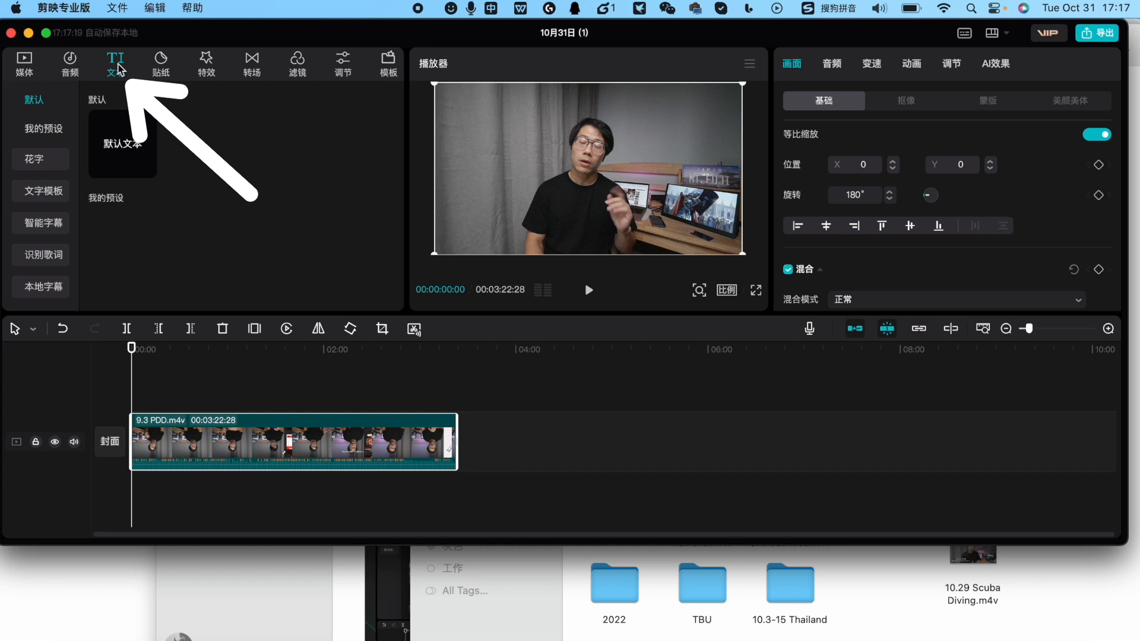
Generate captions automatically from the speech of the 9.3 PDD.m4v clip
left_click(48, 229)
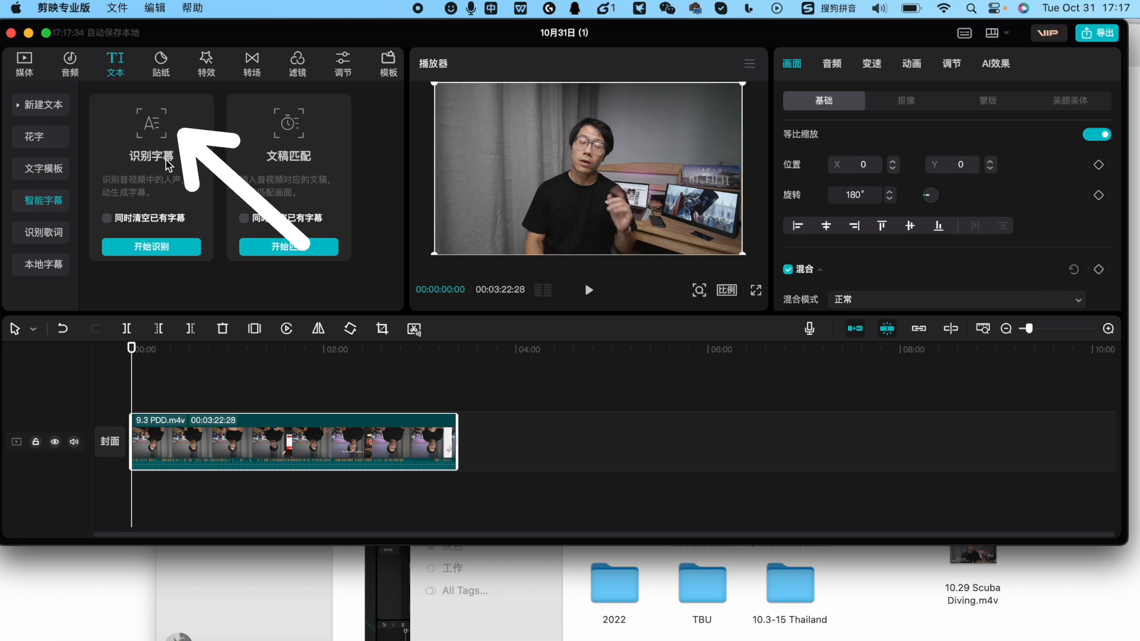
left_click(143, 252)
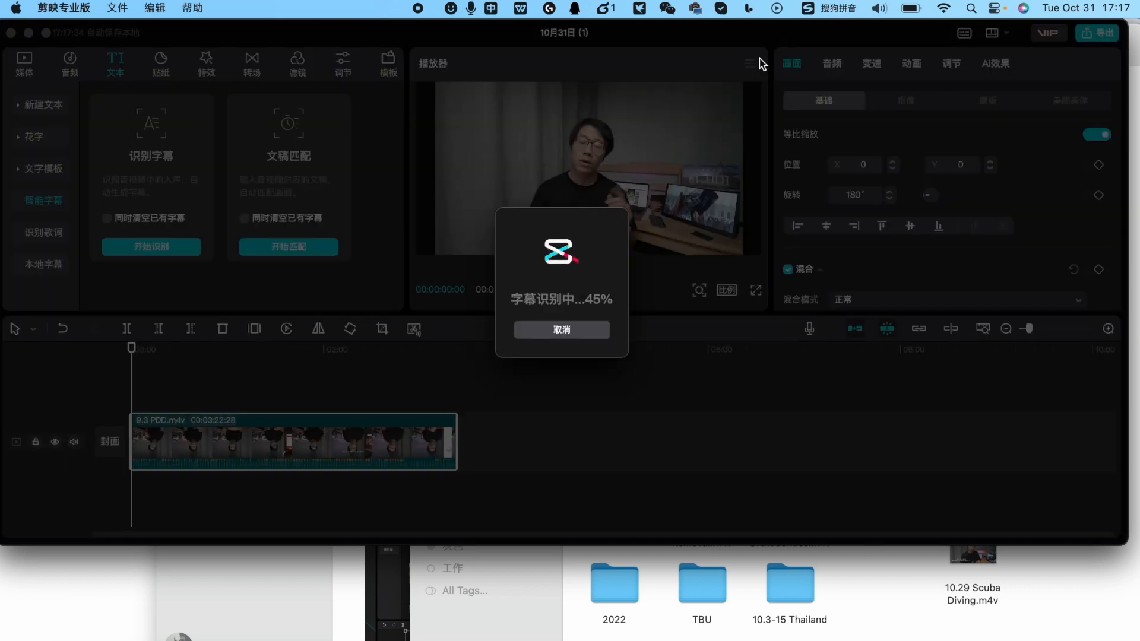
left_click(942, 9)
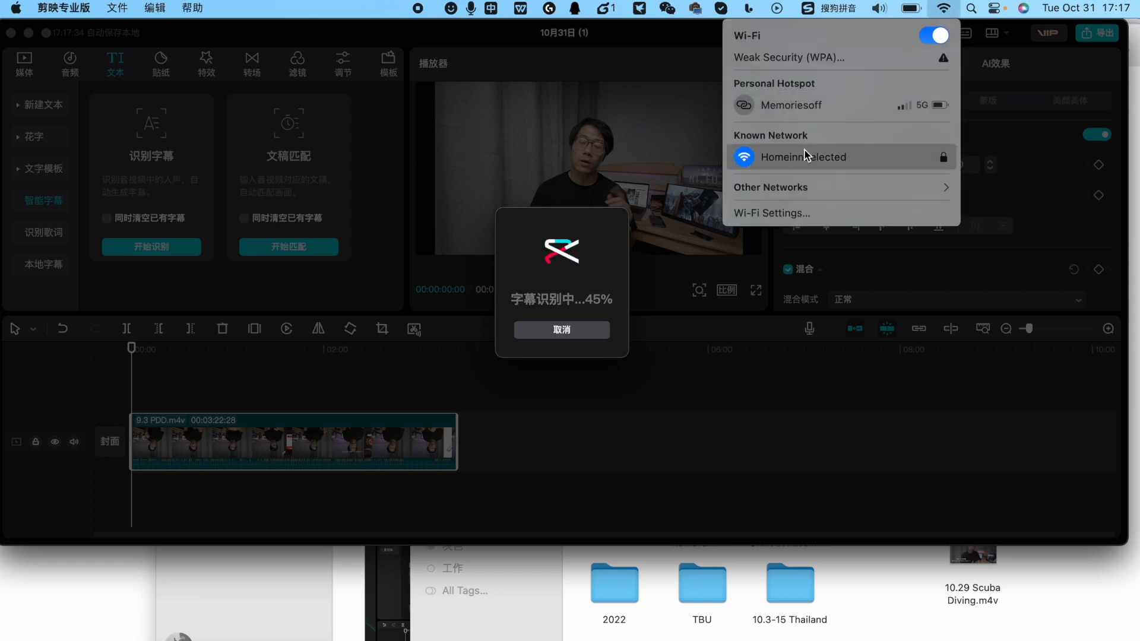
left_click(586, 230)
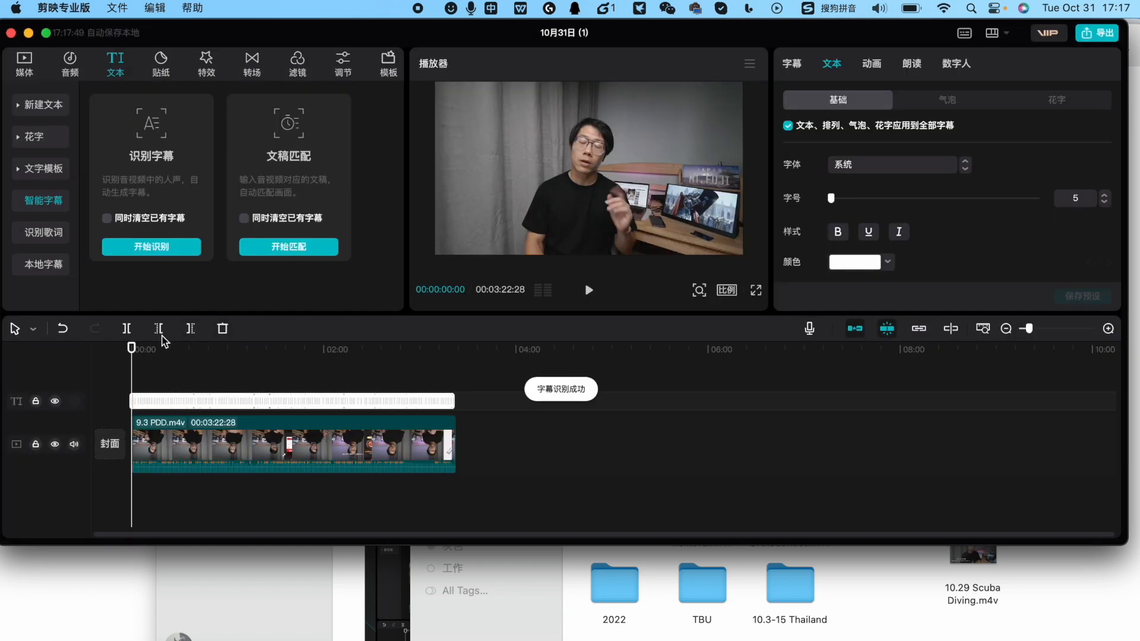
Scrub through the generated captions on the timeline and preview the one at 00:00:38:20
left_click_drag(133, 354, 192, 357)
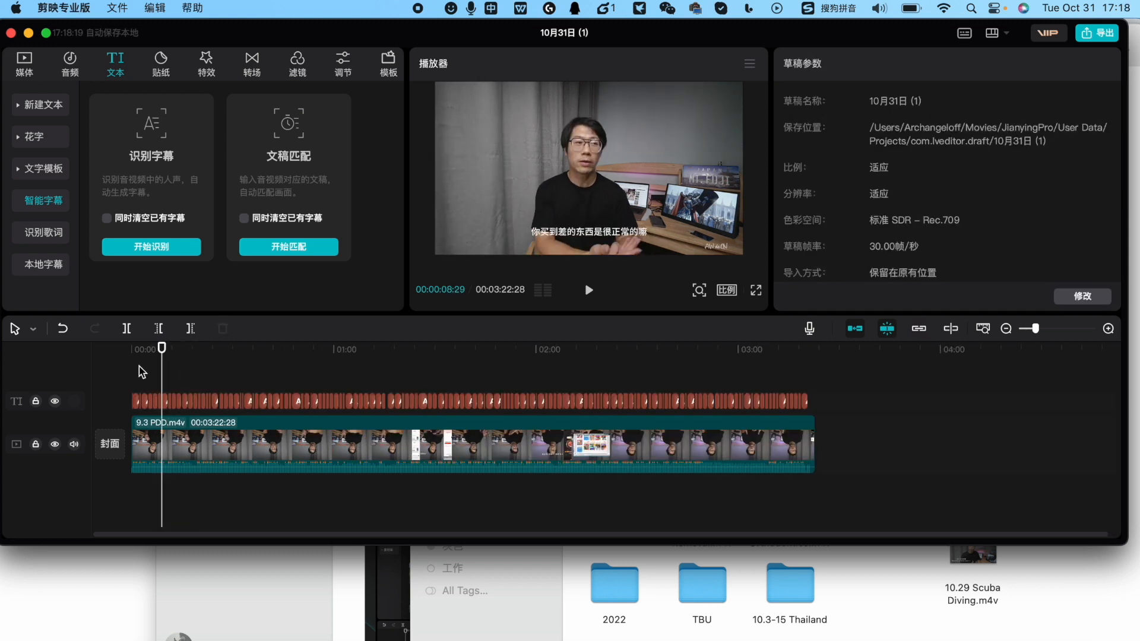
left_click_drag(136, 365, 408, 410)
left_click_drag(163, 347, 202, 353)
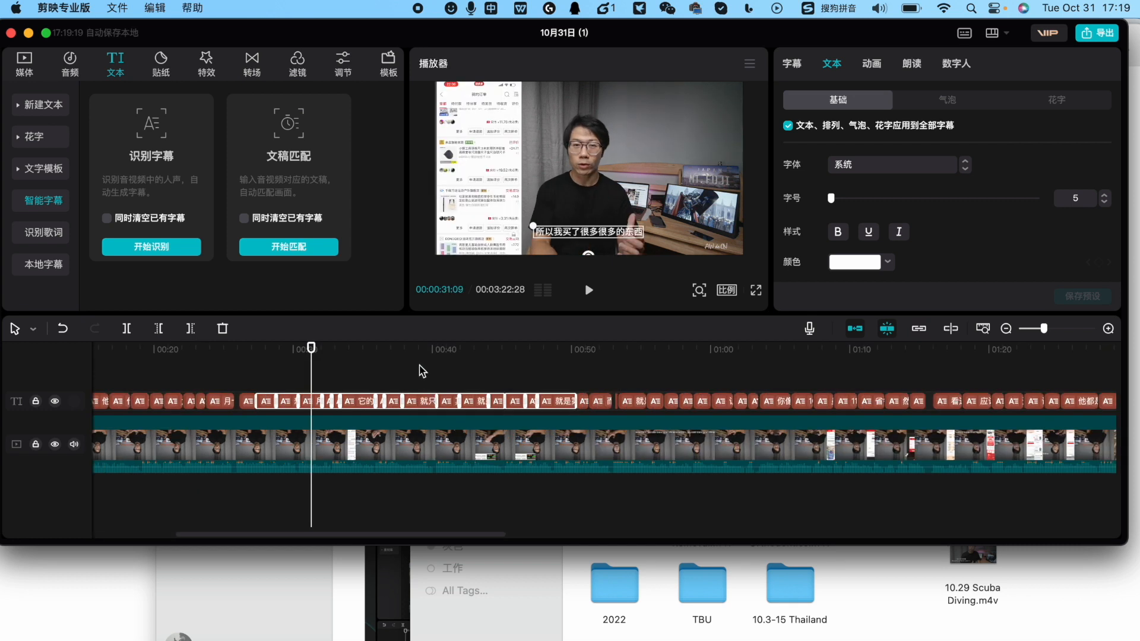
left_click(415, 367)
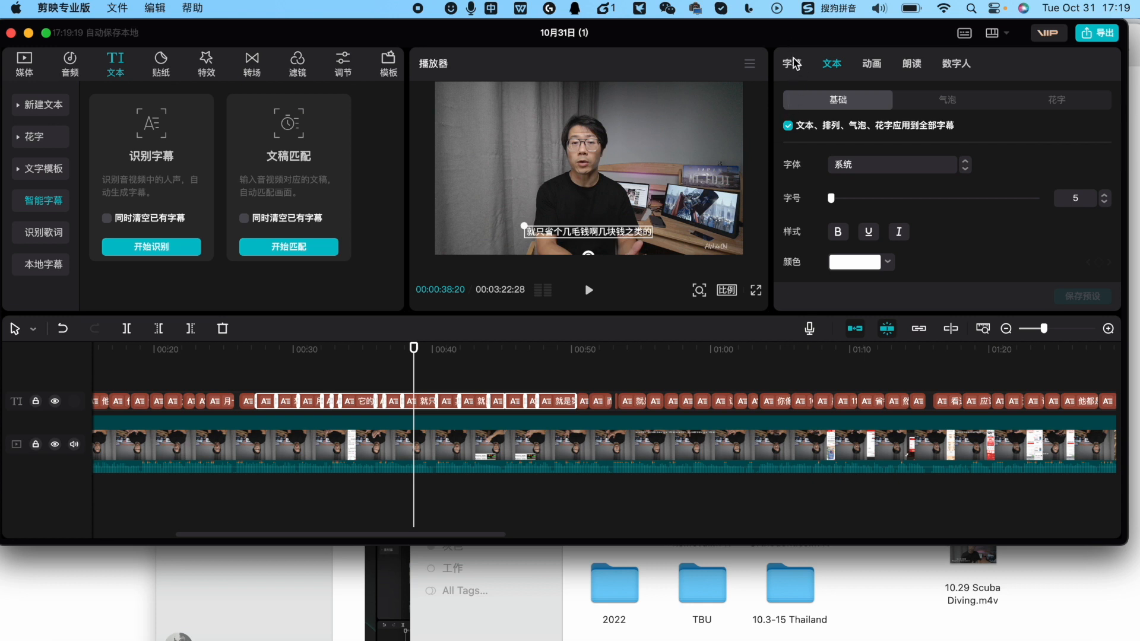
Rewrite caption 27 as "I have it" and caption 28 as "already" in the caption list
left_click(794, 63)
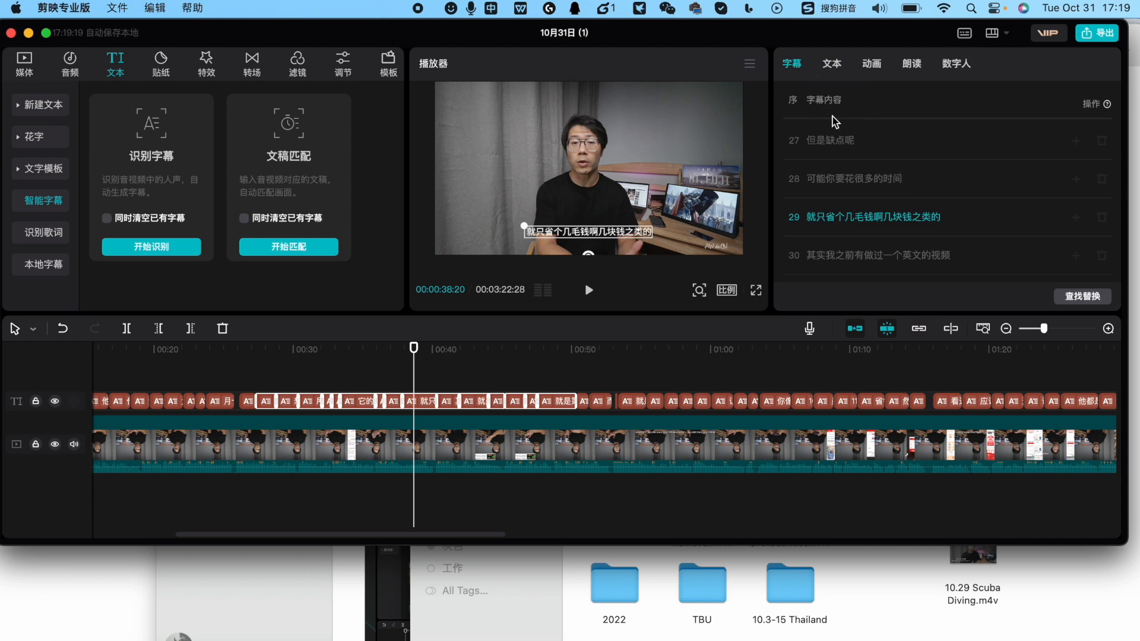
left_click(820, 141)
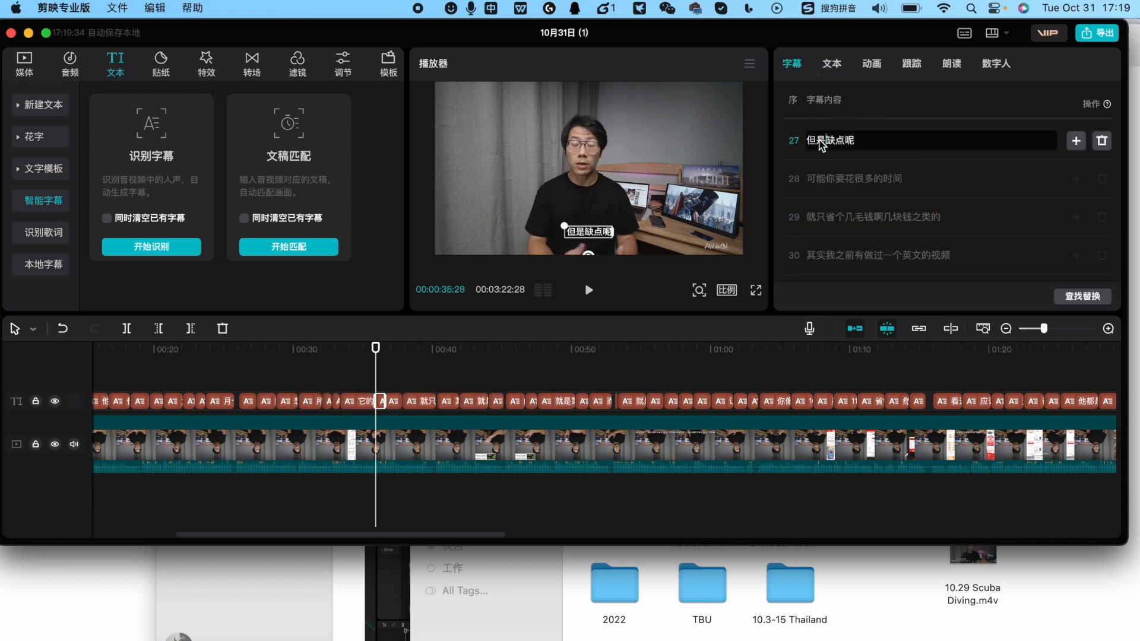
left_click(831, 180)
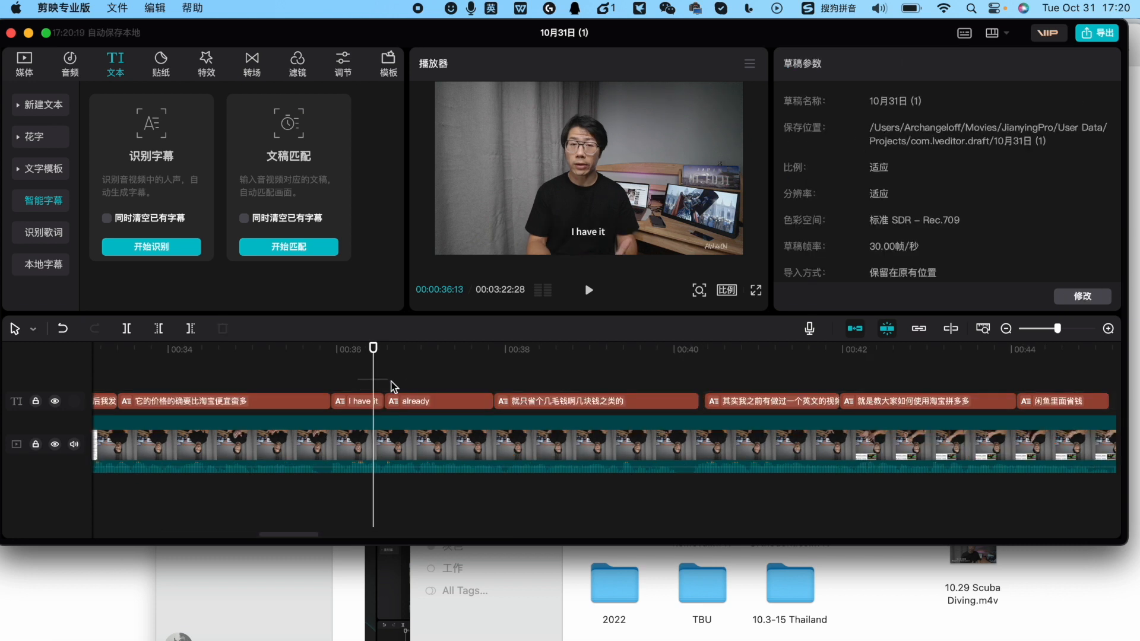
left_click(409, 401)
mouse_move(373, 360)
left_mouse_down()
mouse_move(354, 359)
mouse_move(405, 361)
mouse_move(370, 361)
left_mouse_up()
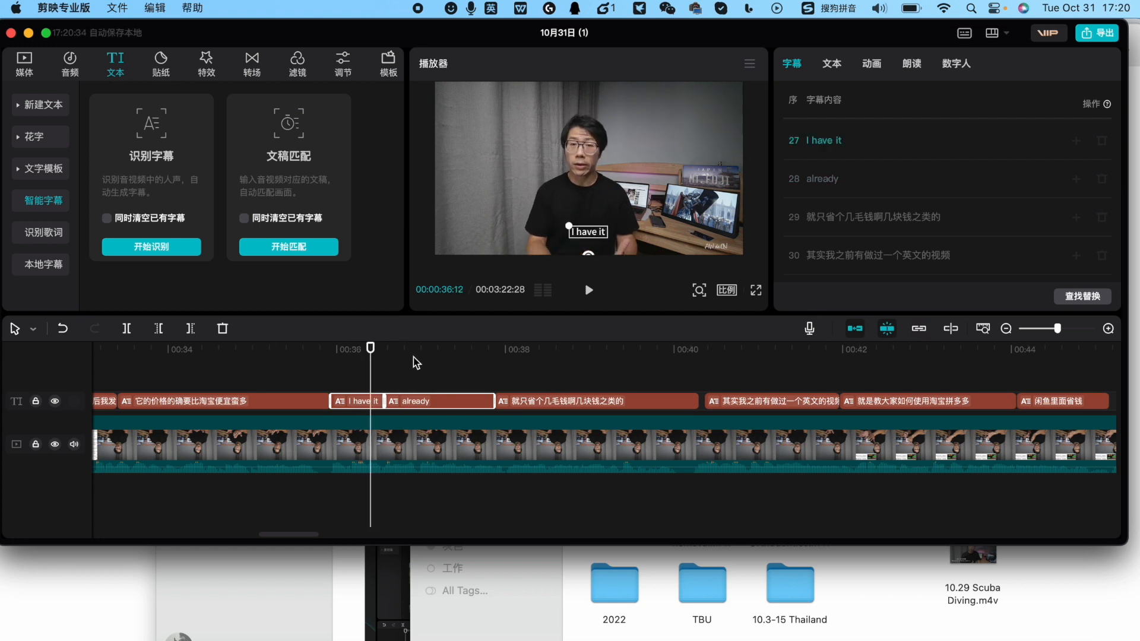
Copy the word from caption 28 to the end of caption 27 so it reads "I have it already"
left_click(838, 183)
key("super+c")
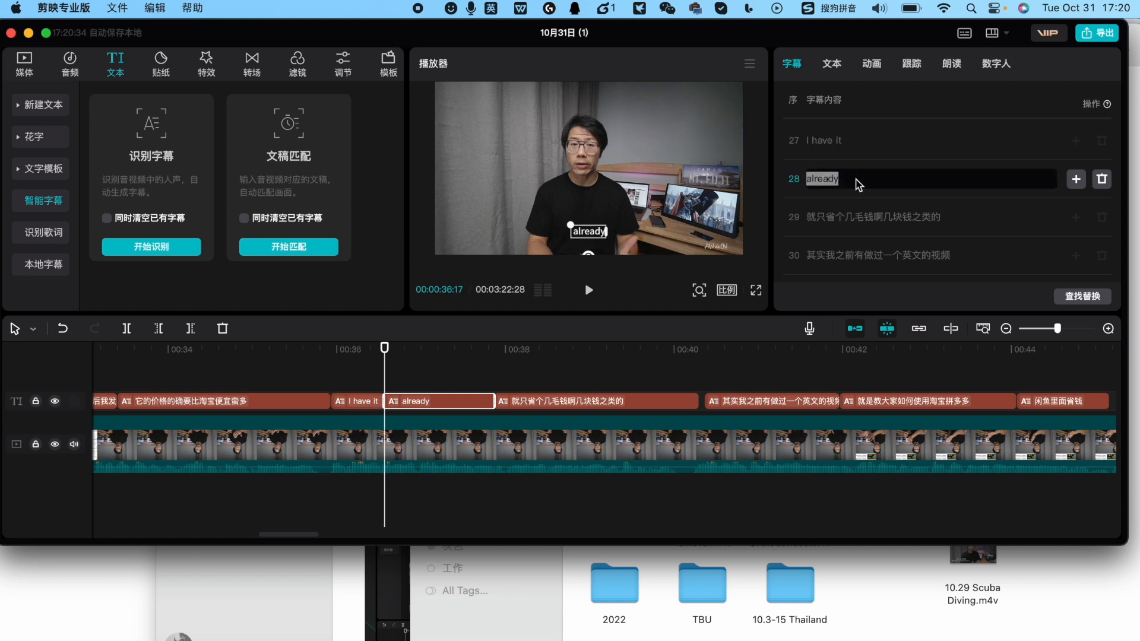
left_click(849, 142)
key("super+v")
Delete the leftover "already" caption and extend "I have it already" up to the start of the following caption
left_click(424, 403)
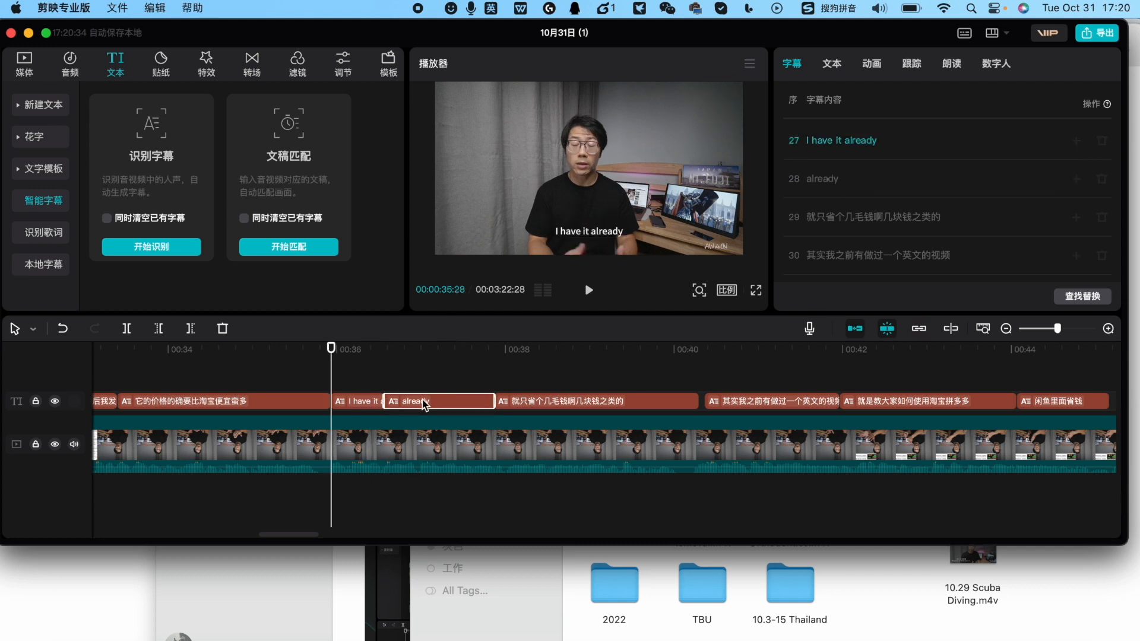
left_click(1103, 179)
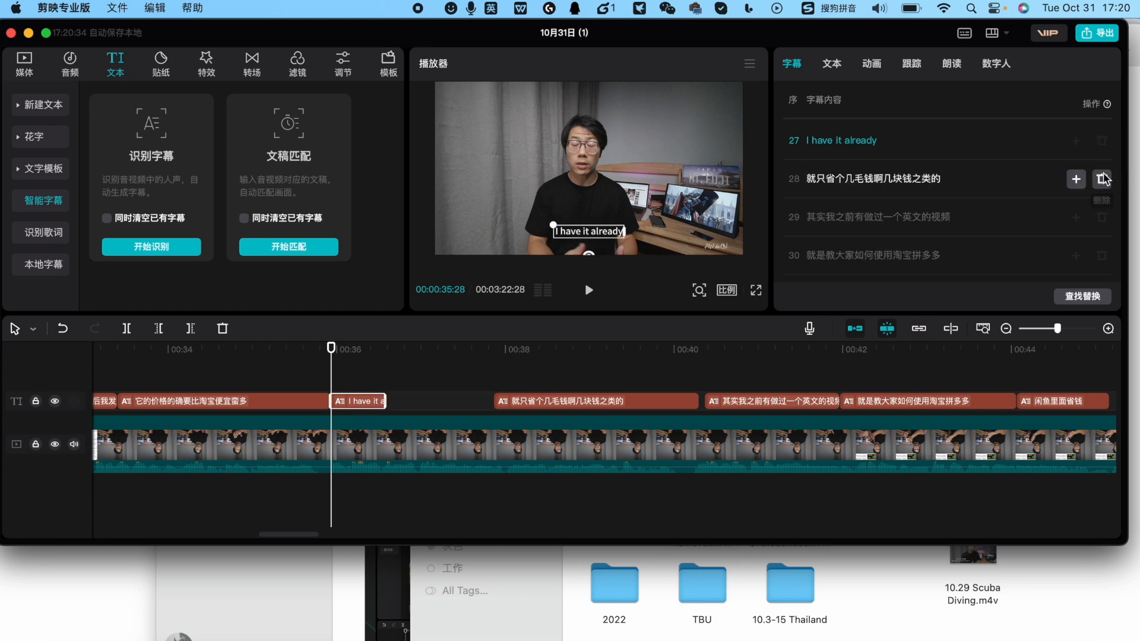
left_click_drag(385, 401, 492, 400)
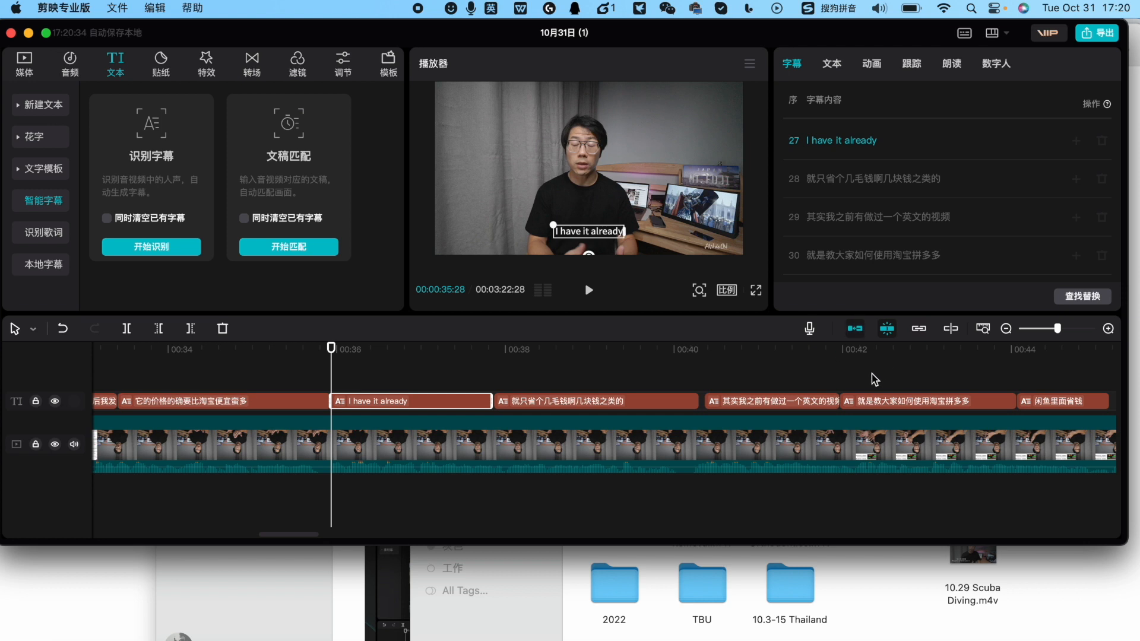
Jump between captions in the timeline and caption list, ending on "I have it already", to check their preview
left_click(879, 400)
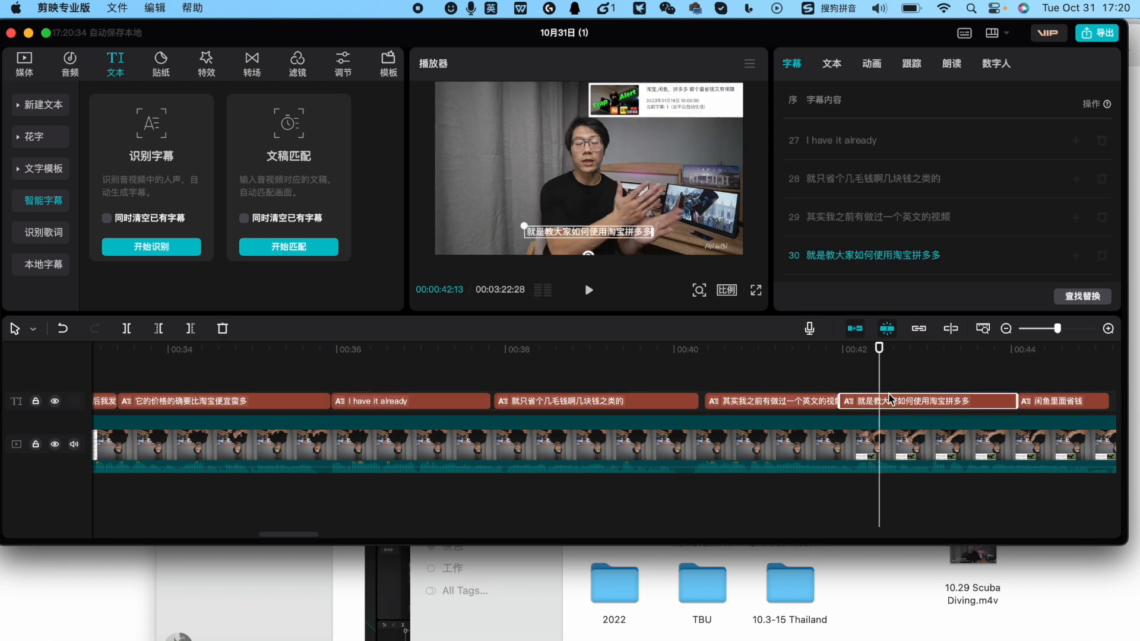
left_click(861, 178)
left_click(411, 401)
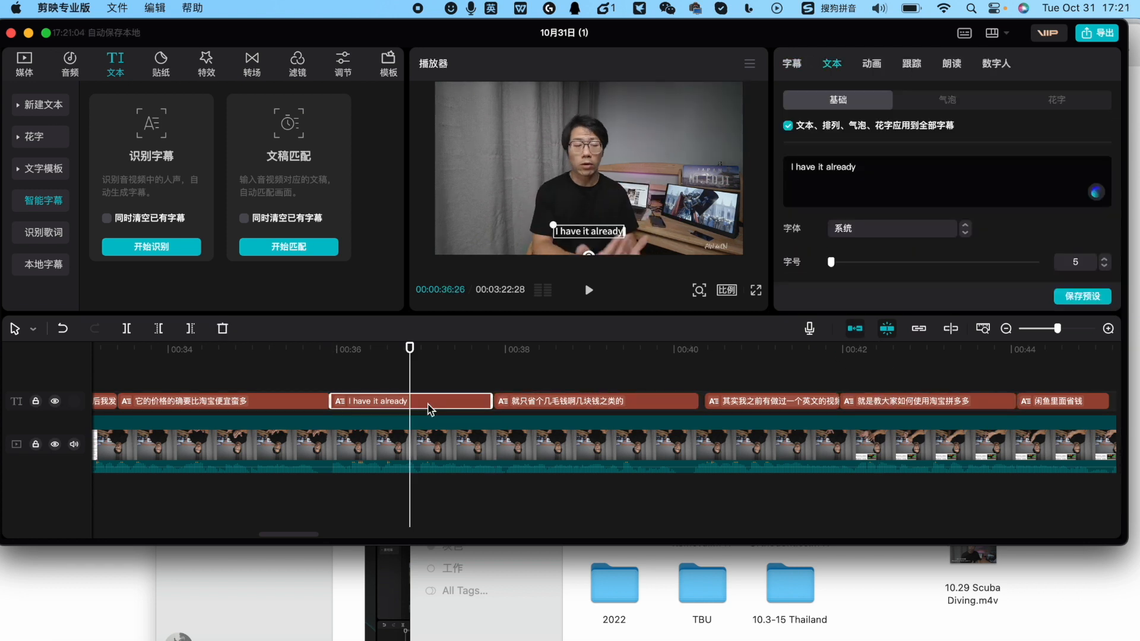
Open the export settings and choose SRT as the format for the caption export
key("super+e")
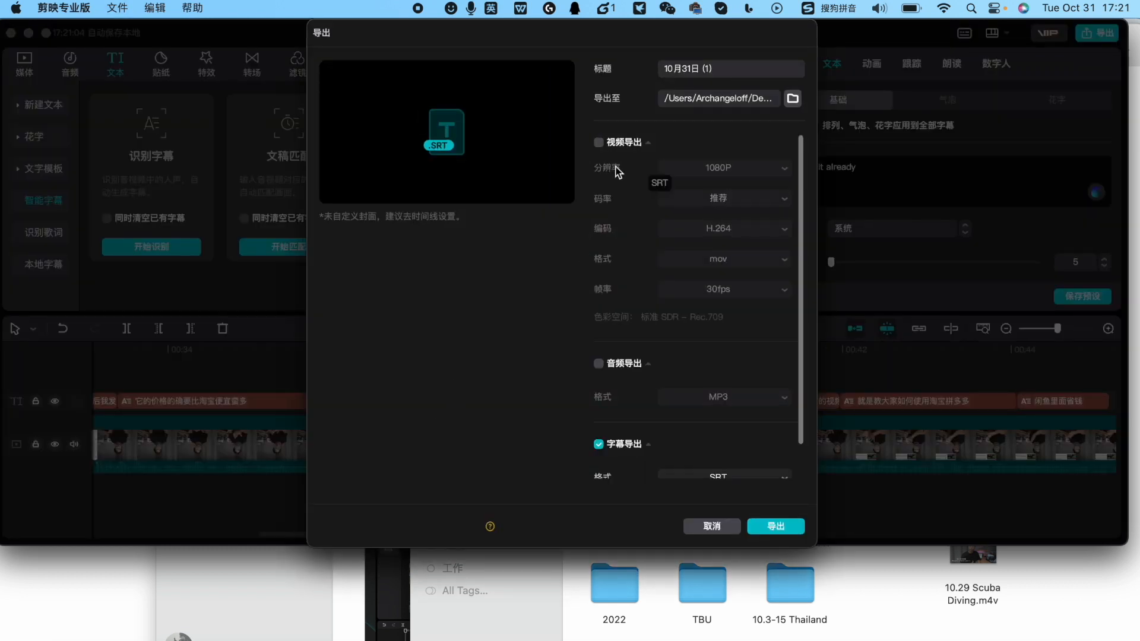
scroll(599, 148, "down", 3)
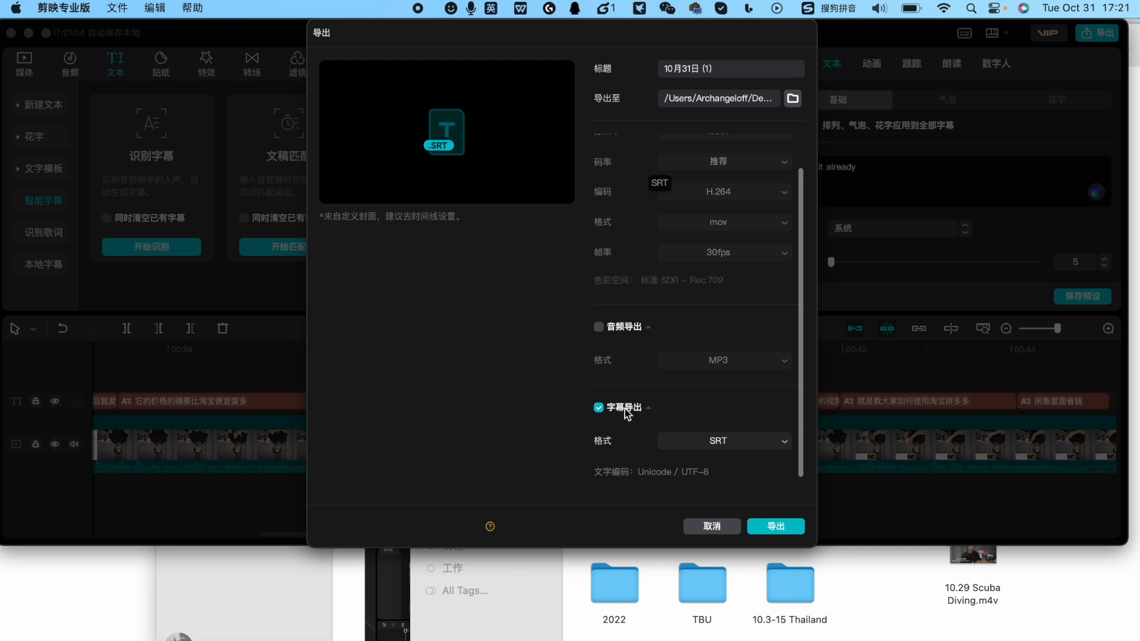
left_click(694, 442)
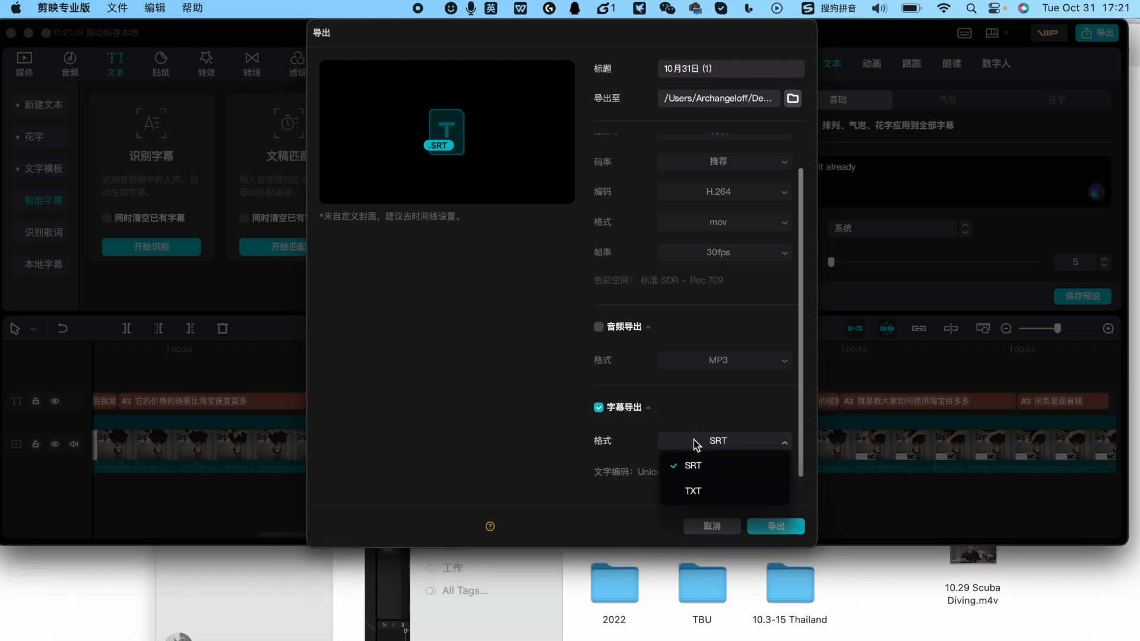
left_click(707, 469)
Title the export 10.31 and export the caption file
left_click(725, 69)
key("BackSpace")
key("BackSpace")
key("BackSpace")
key("BackSpace")
key("BackSpace")
key("BackSpace")
key("BackSpace")
key("BackSpace")
key("BackSpace")
key("BackSpace")
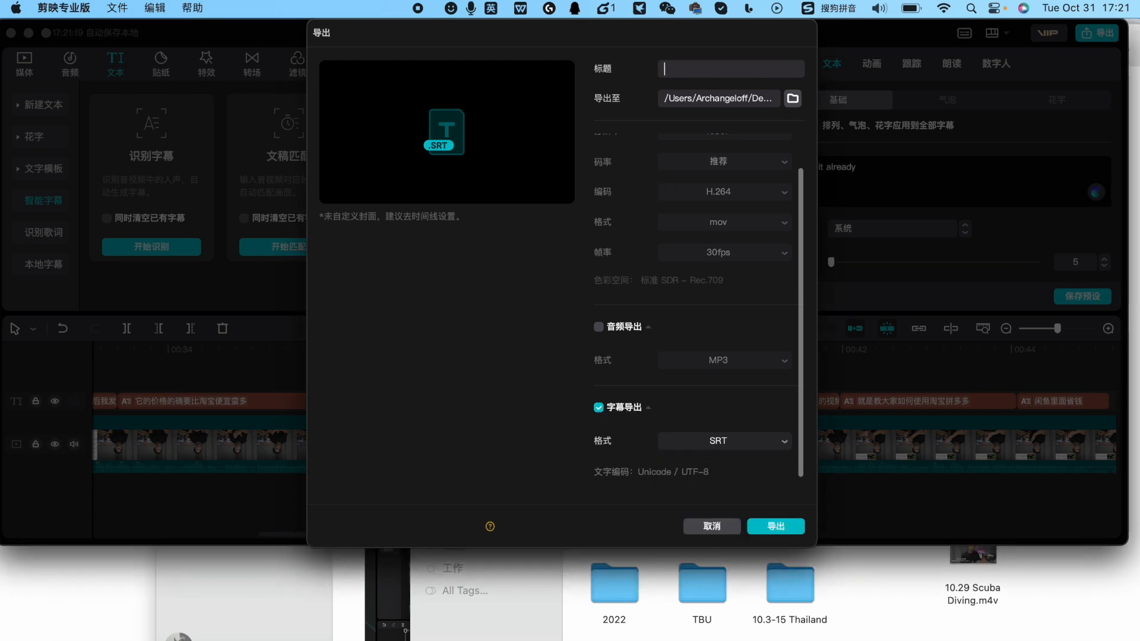
type("10.31")
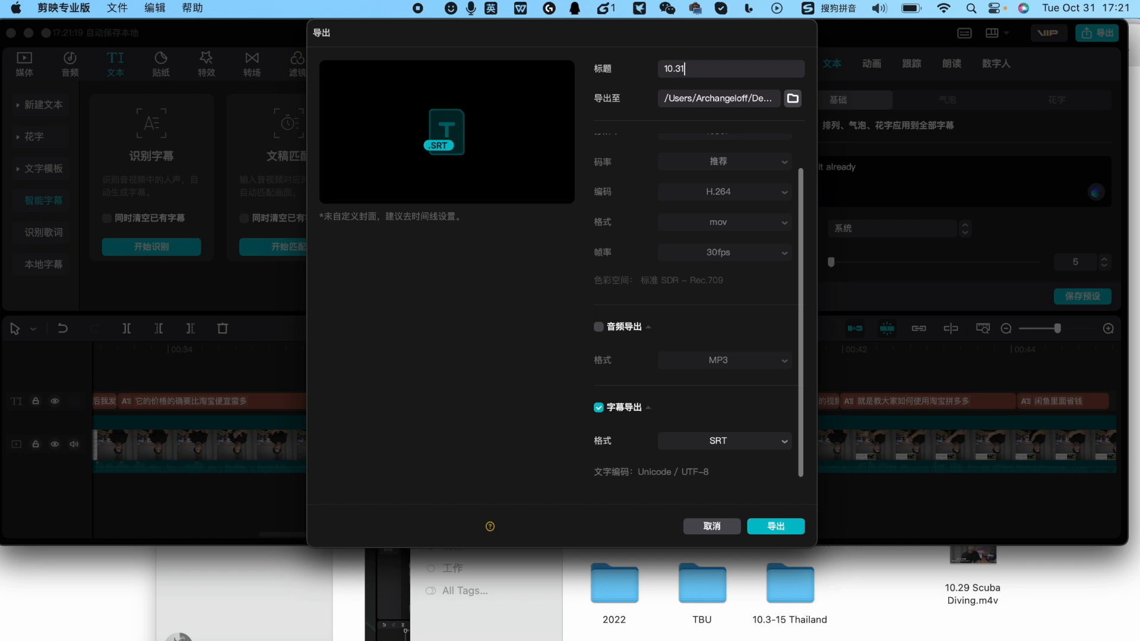
key("Return")
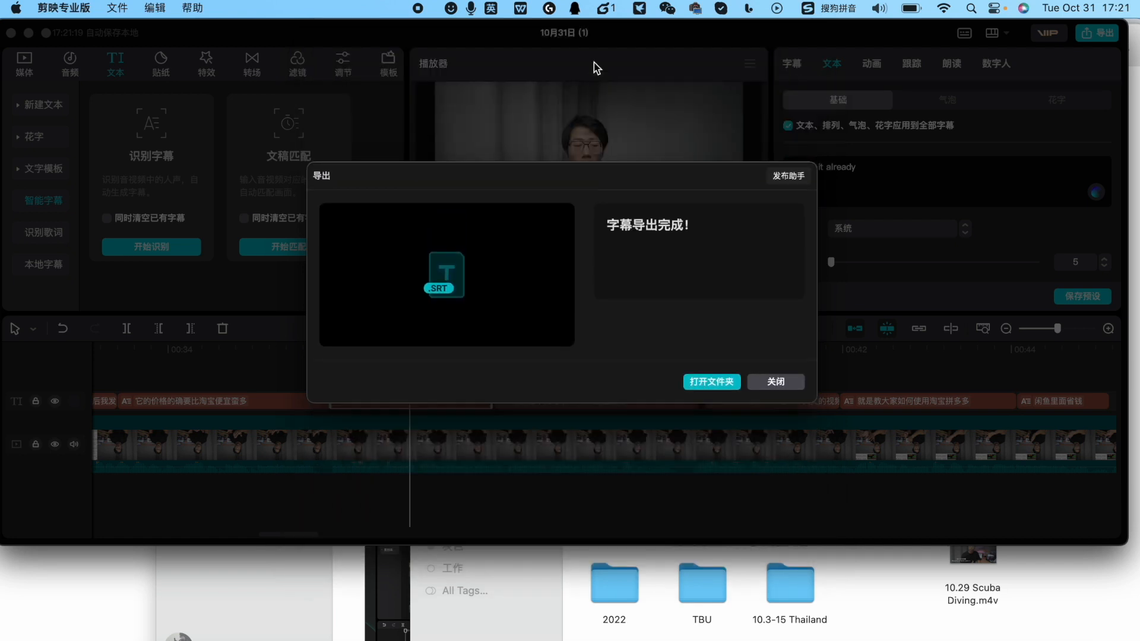
Open the export folder in Finder and move its window aside to inspect the 10.31.srt file
left_click(712, 382)
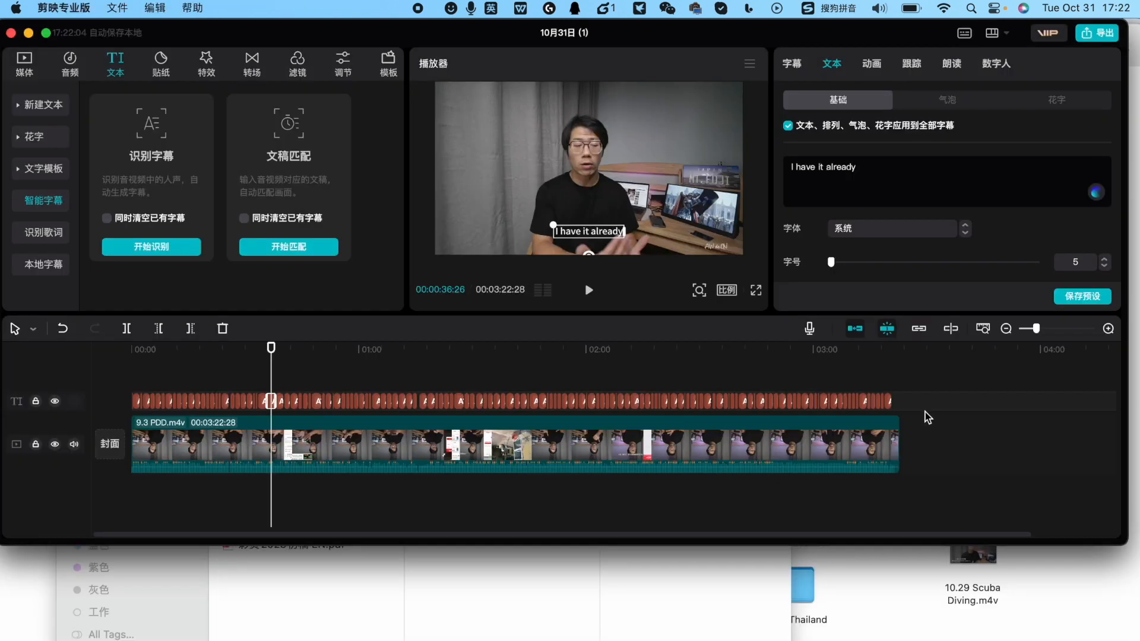
left_click_drag(922, 409, 354, 356)
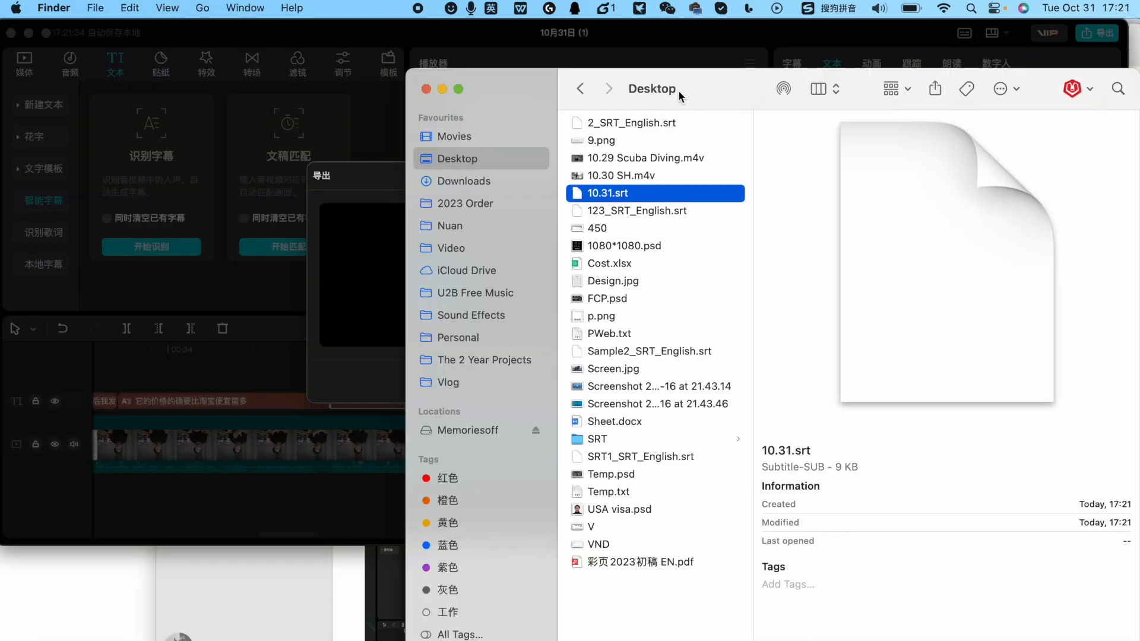
left_click_drag(678, 91, 329, 90)
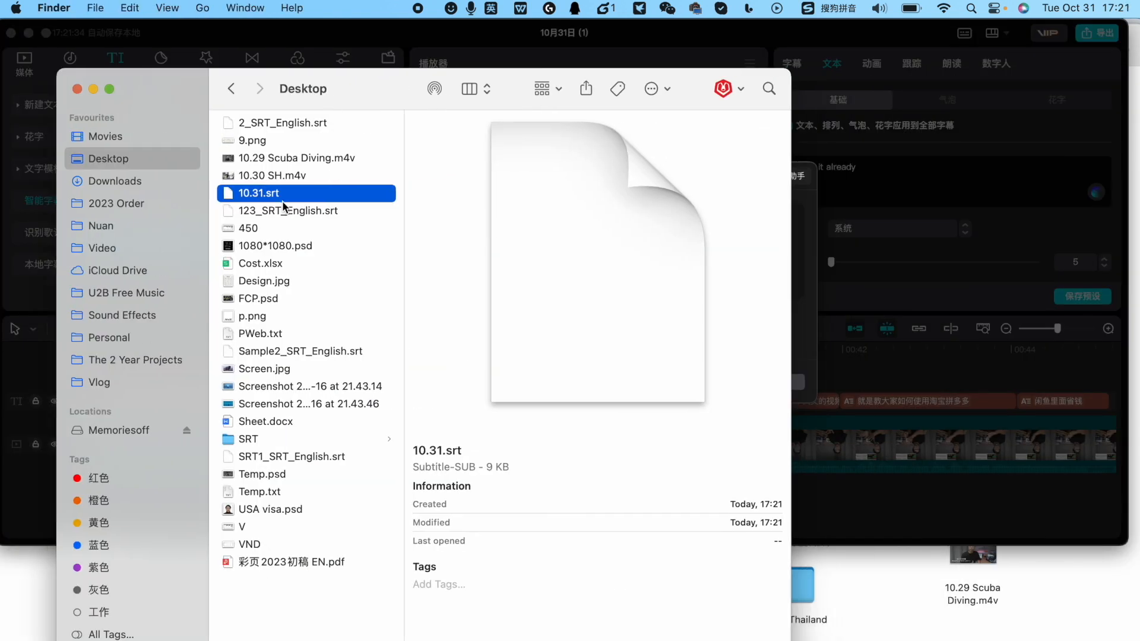
left_click_drag(287, 242, 316, 401)
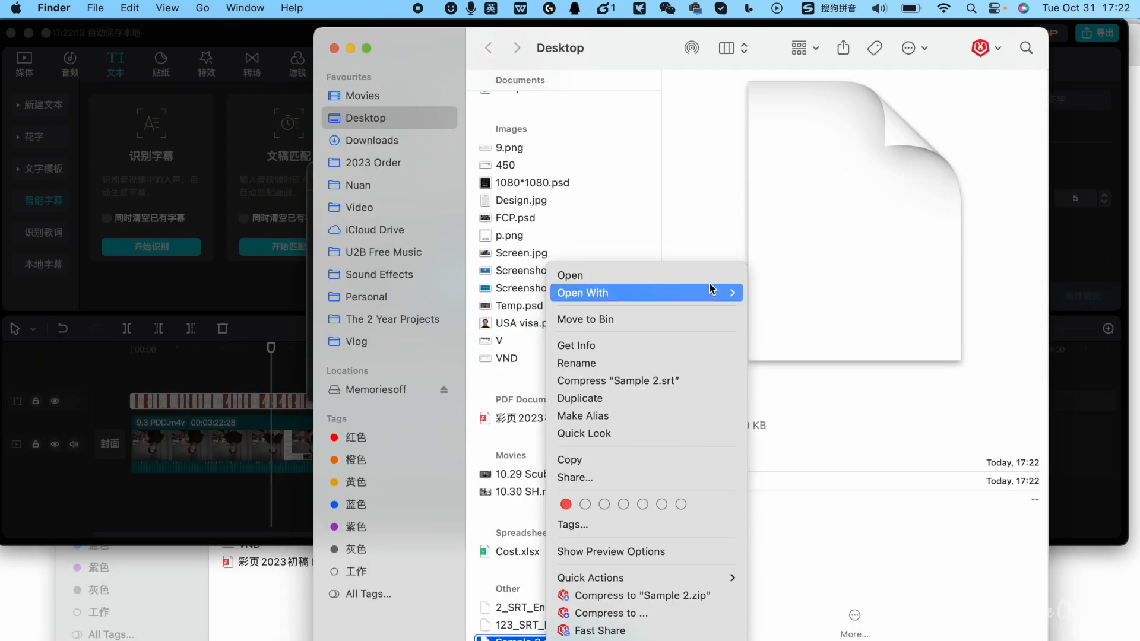
Open Sample 2.srt with TextEdit, setting it as the application that always opens this file
mouse_move(707, 292)
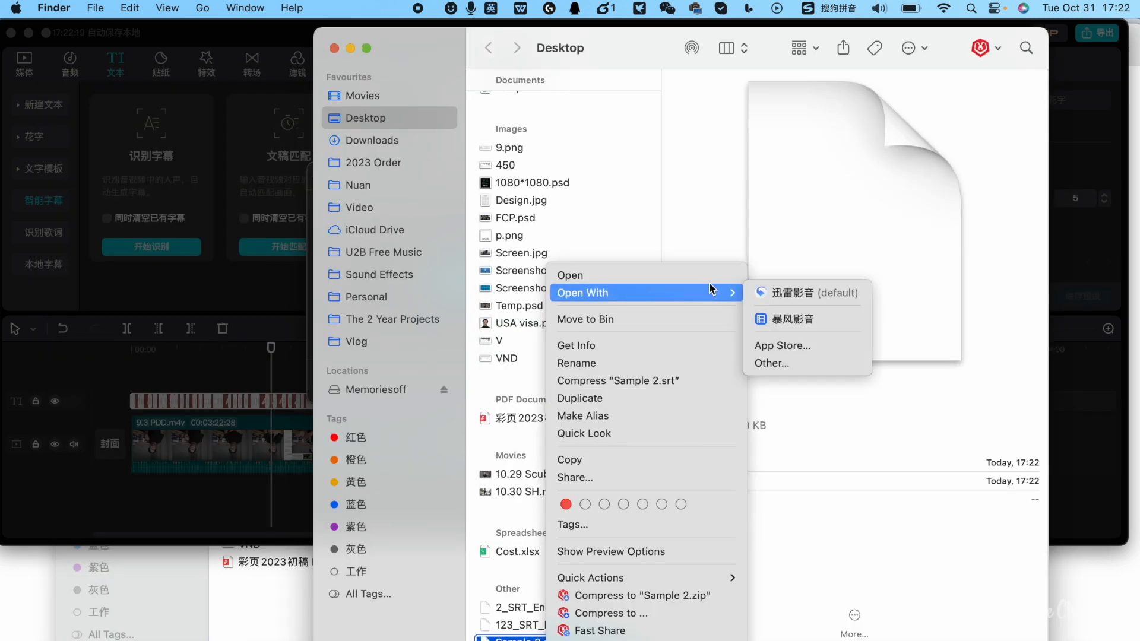
left_click(775, 359)
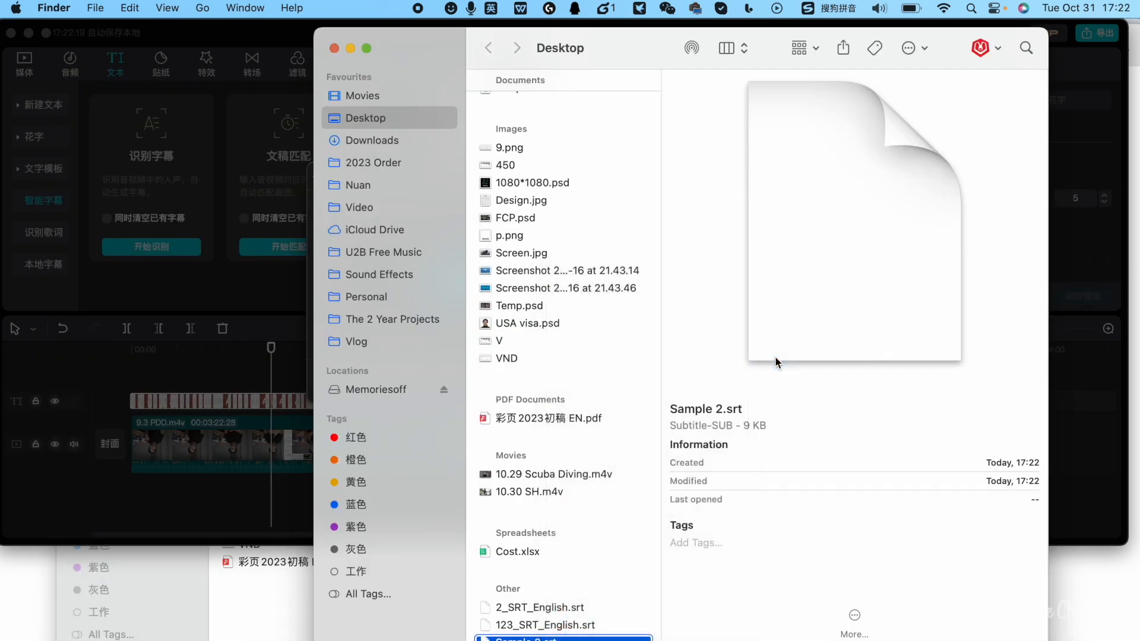
left_click(542, 322)
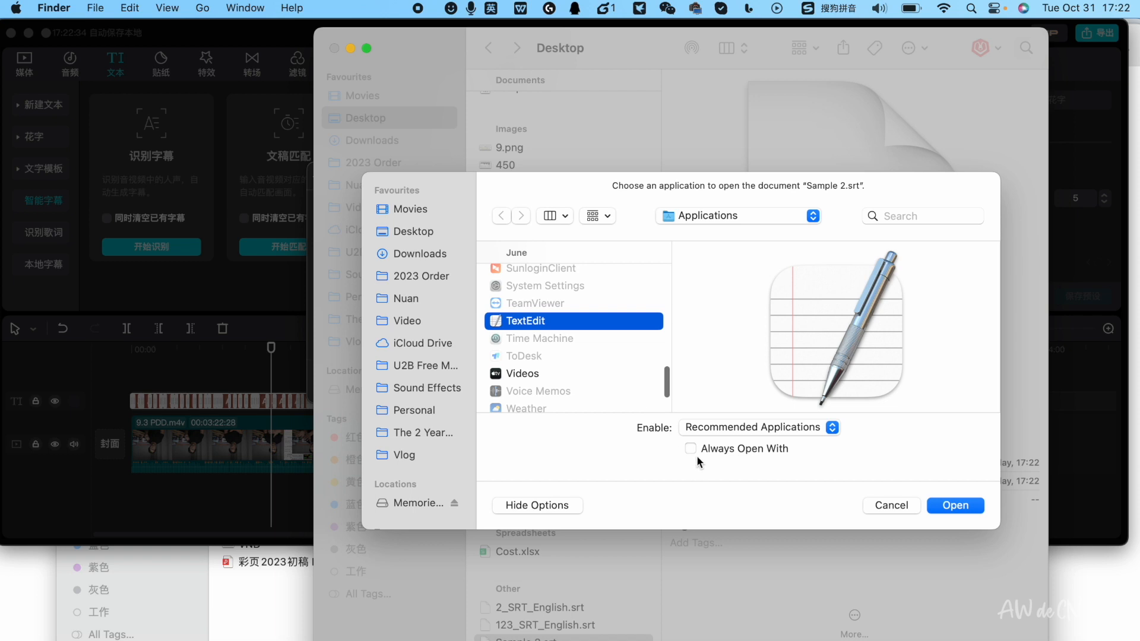
left_click(957, 506)
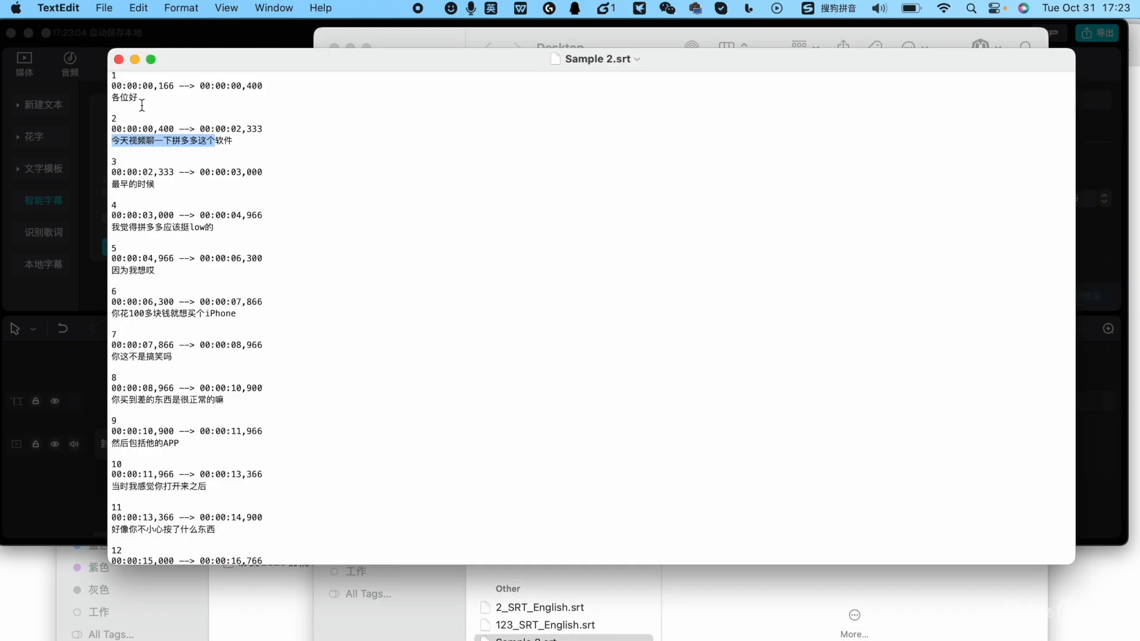
Change the text of entry 3 to "I have it Already", moving "Already" up out of entry 4
triple_click(141, 105)
left_click_drag(235, 148, 185, 134)
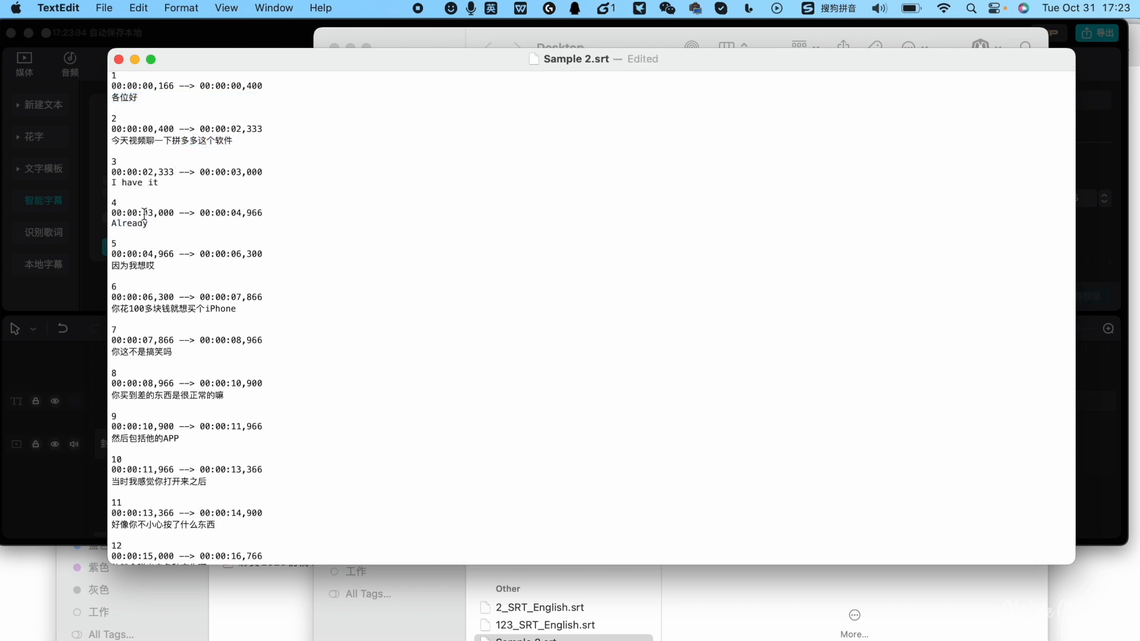
left_click_drag(157, 228, 111, 225)
key("super+c")
key("BackSpace")
key("super+v")
Delete the number and timecode lines left over from entry 4
left_click_drag(302, 221, 81, 206)
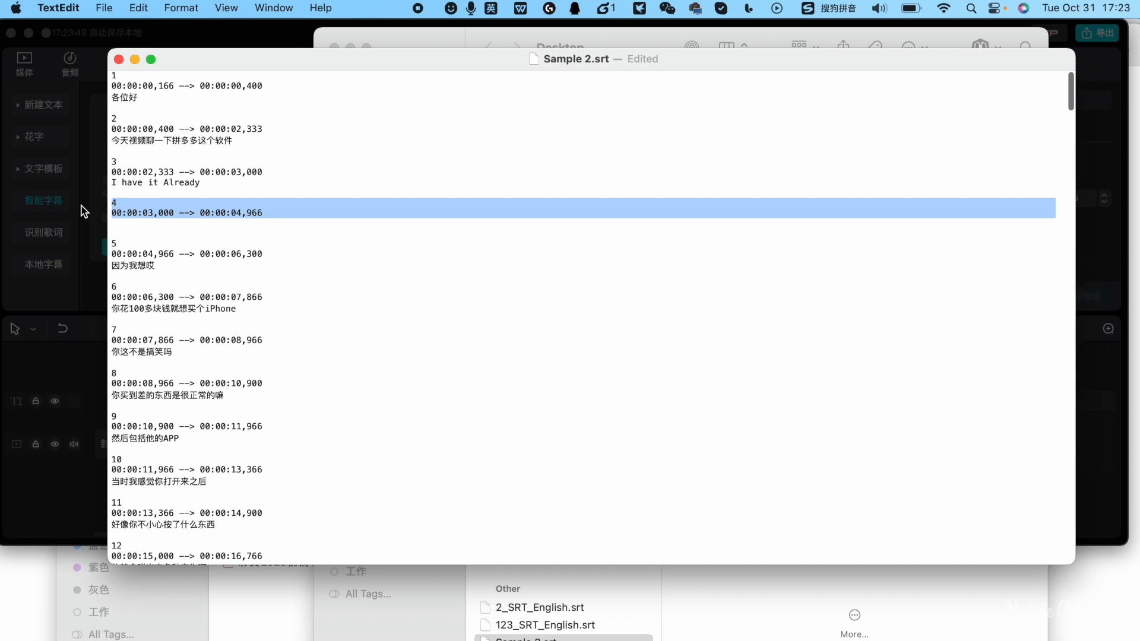
key("BackSpace")
key("BackSpace")
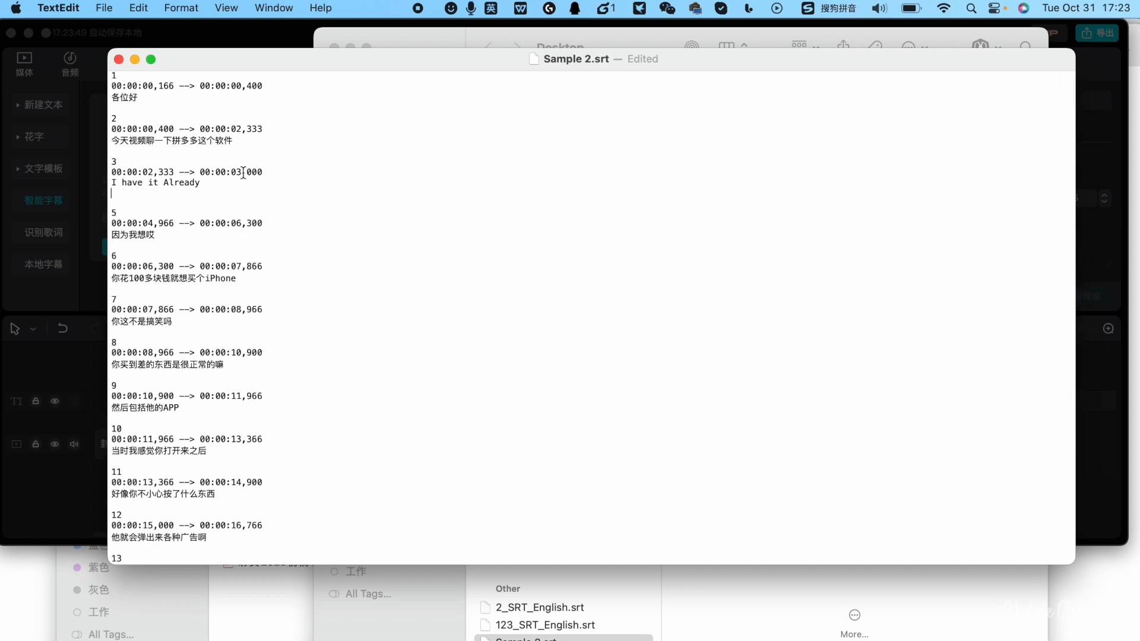
Check the entry numbers on either side of the deleted entry and close the Sample 2.srt document
left_click_drag(119, 160, 107, 161)
left_click_drag(121, 213, 106, 212)
left_click(547, 144)
key("super+w")
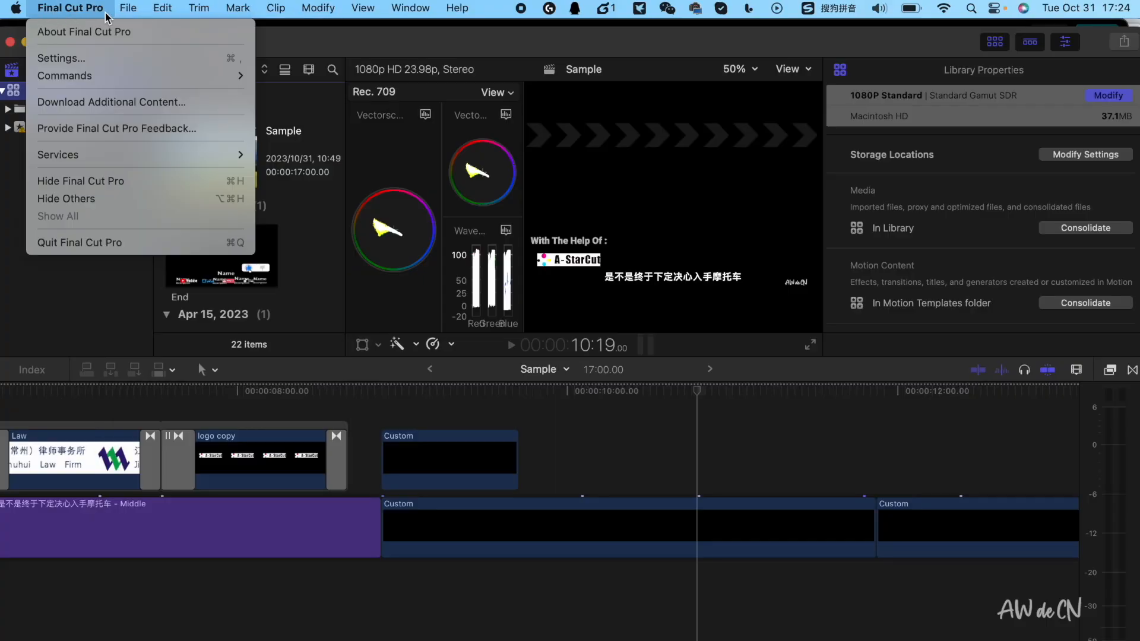
Switch to Final Cut Pro and try to import Sample 2.srt as captions into the Sample project
mouse_move(128, 7)
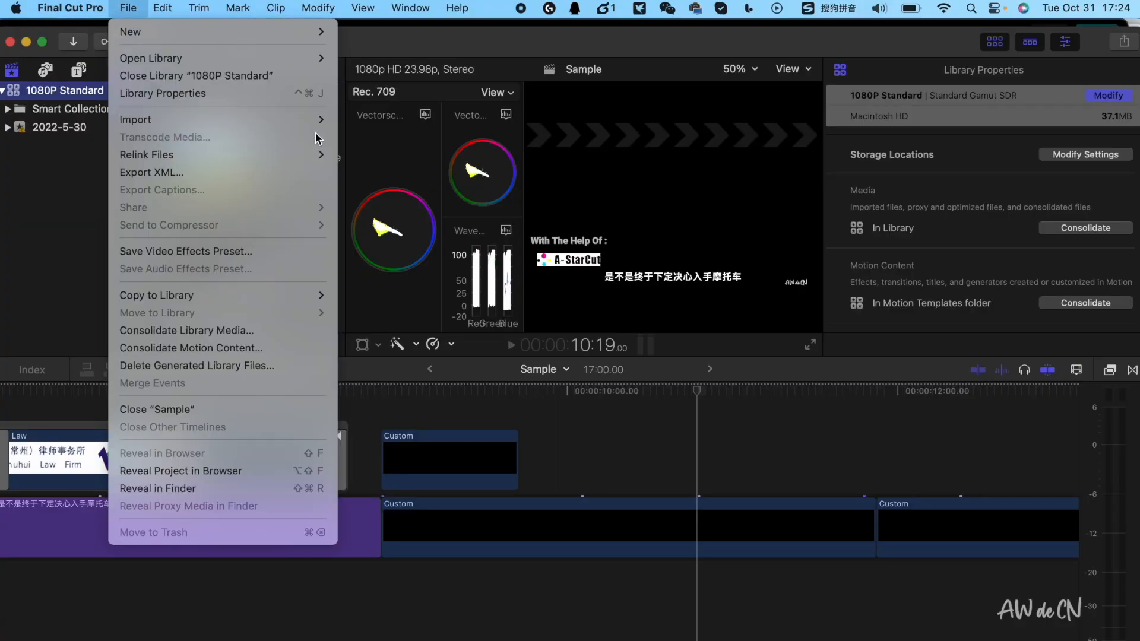
mouse_move(315, 120)
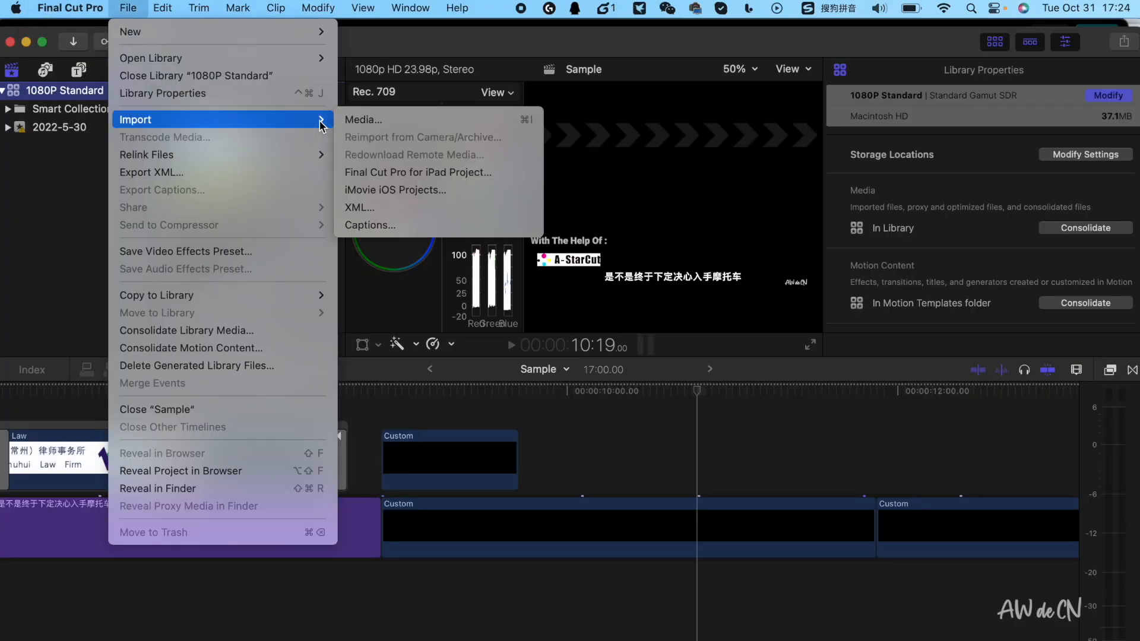
left_click(370, 225)
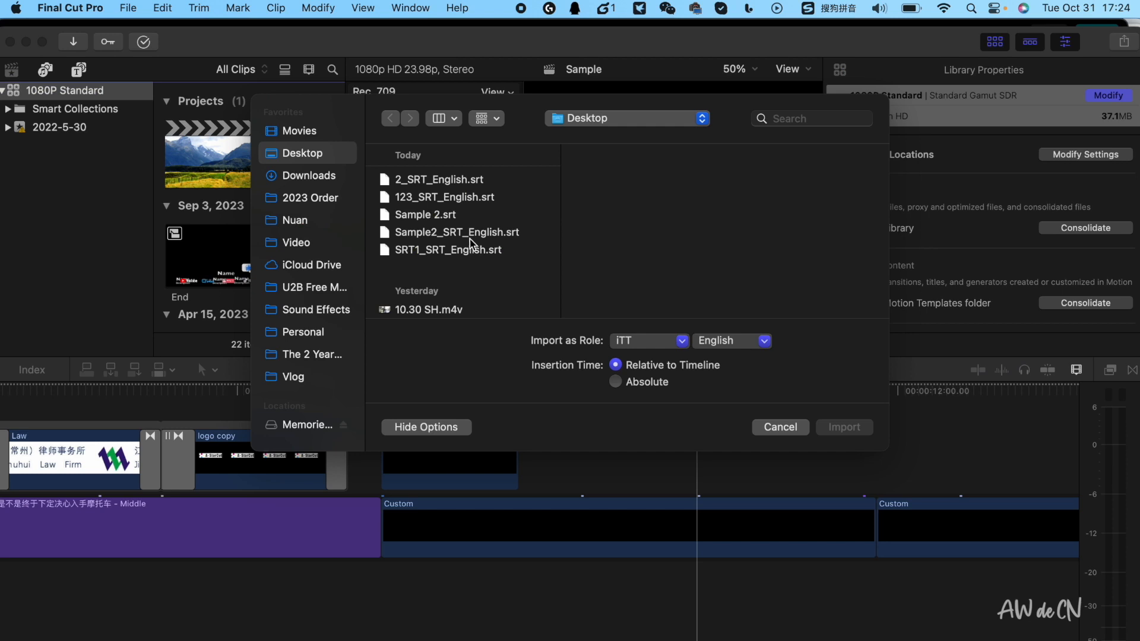
double_click(448, 218)
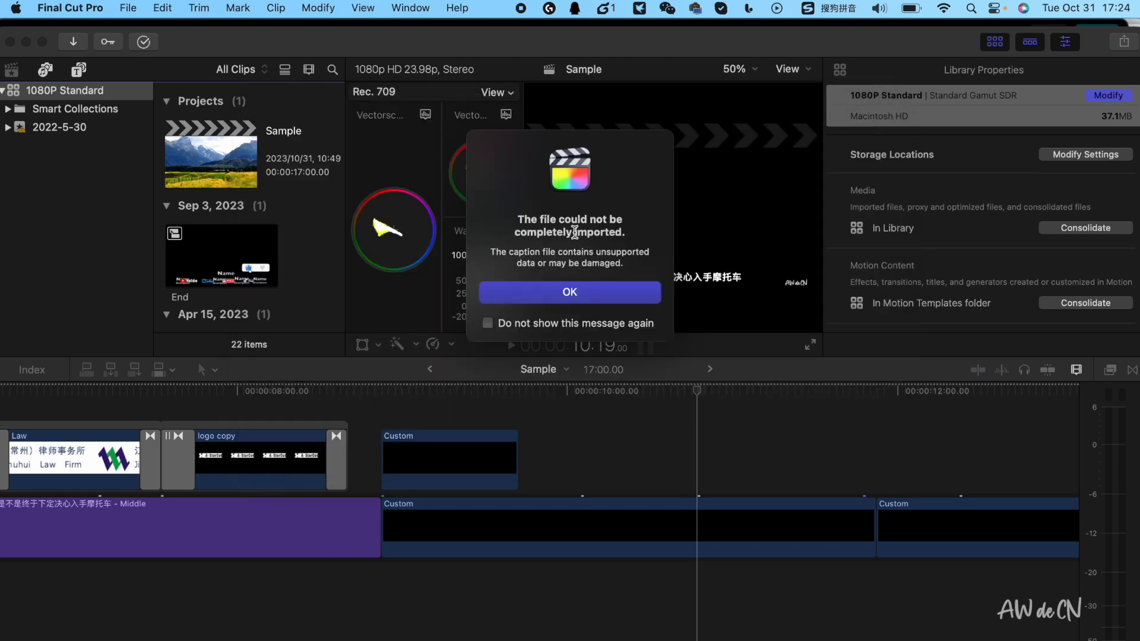
left_click(554, 292)
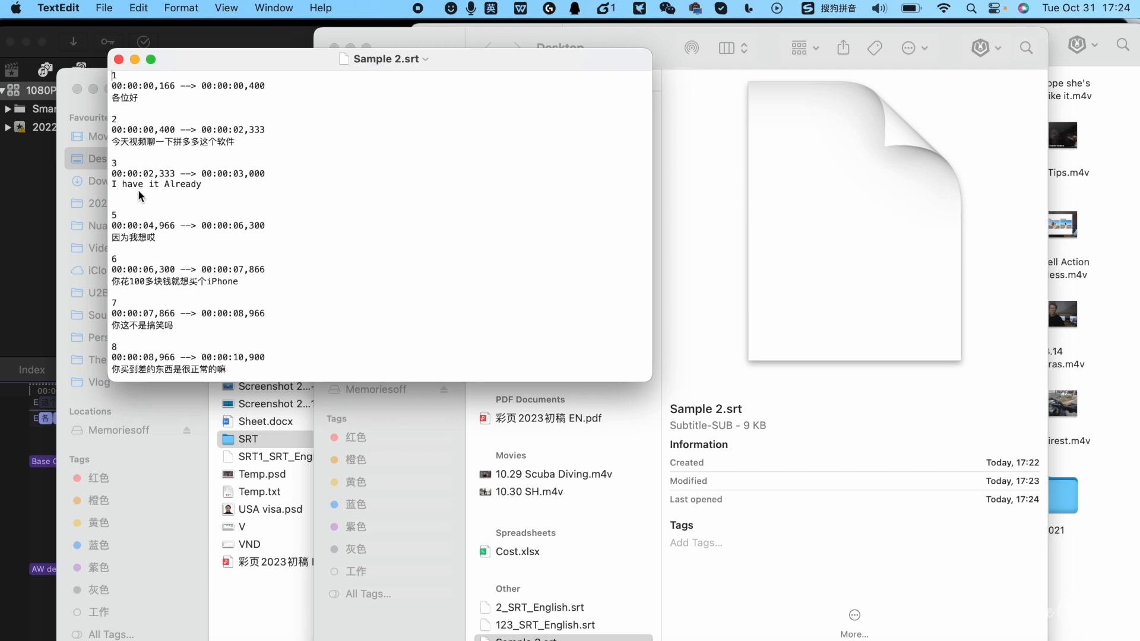
Examine the gap left by the deleted entry 4 in Sample 2.srt in TextEdit and close the document
left_click(107, 198)
left_click_drag(124, 64, 145, 64)
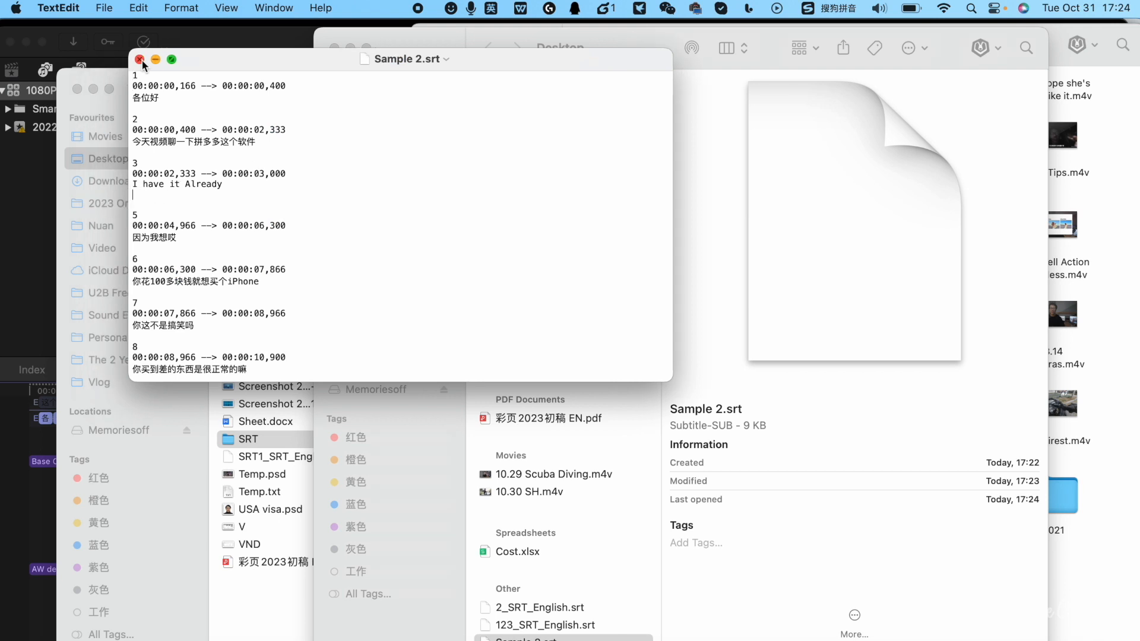
left_click(140, 59)
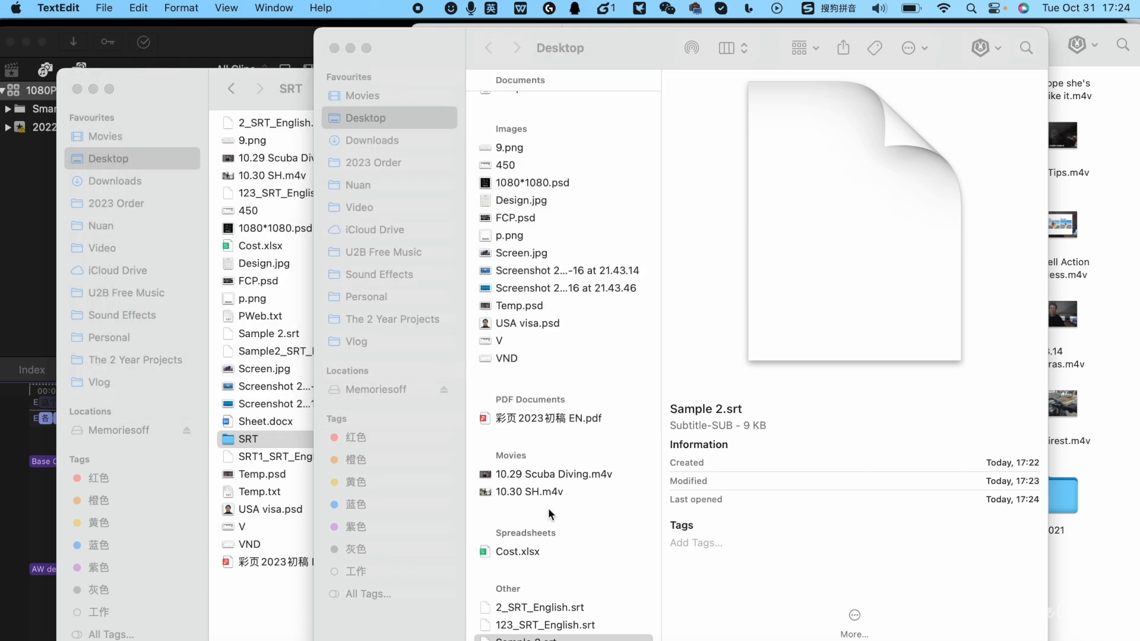
Duplicate Sample 2.srt in the Desktop folder
double_click(598, 639)
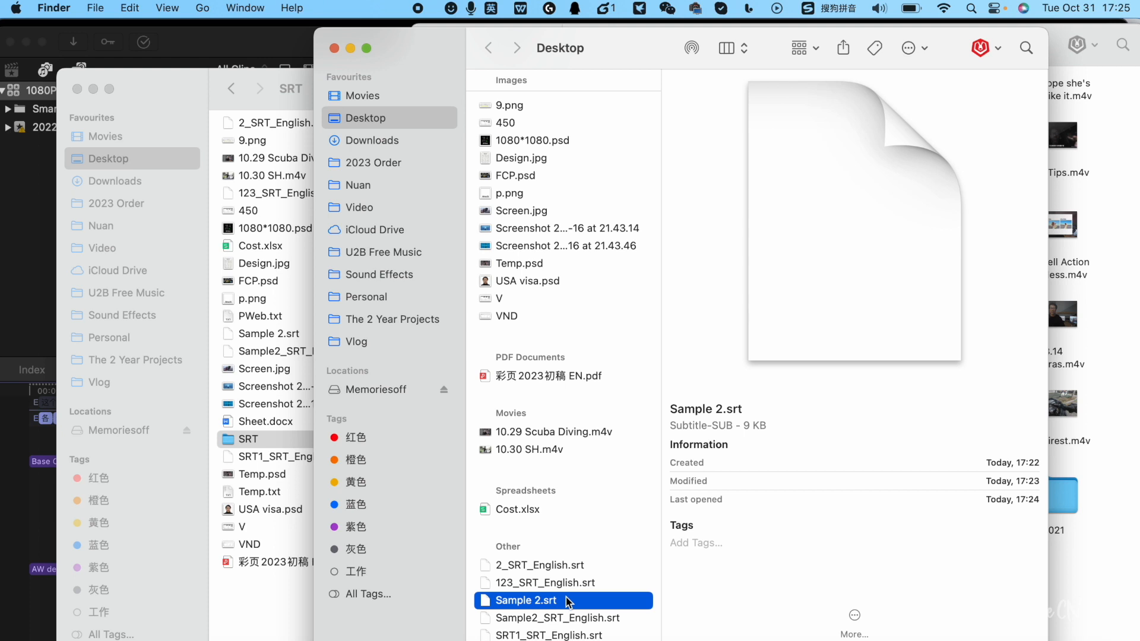
key("super+c")
key("super+v")
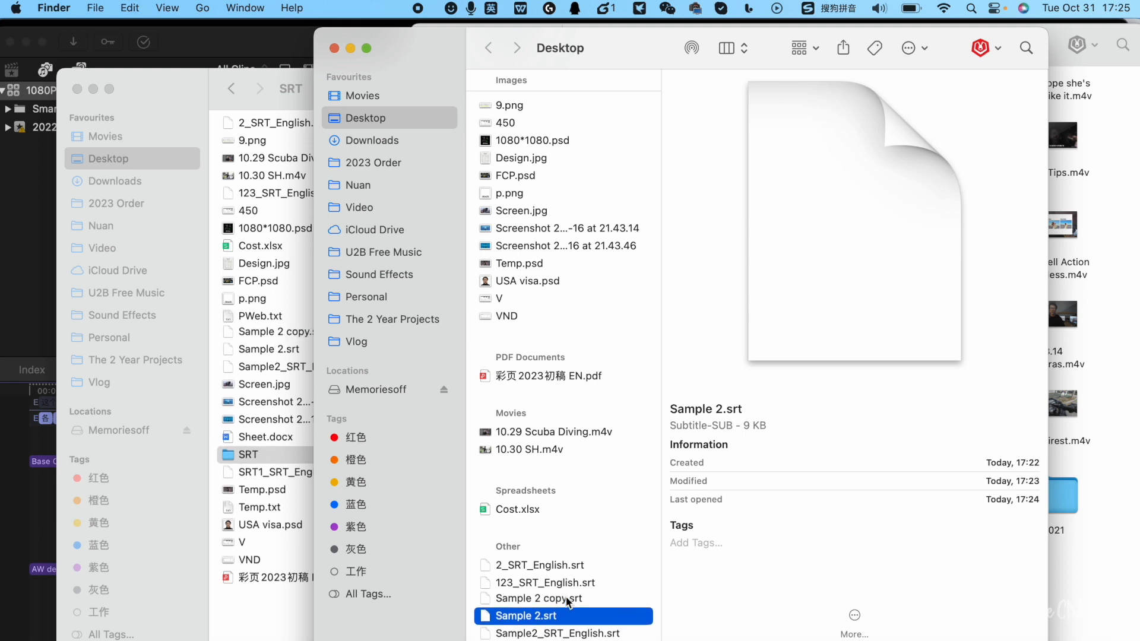
scroll(566, 601, "down", 1)
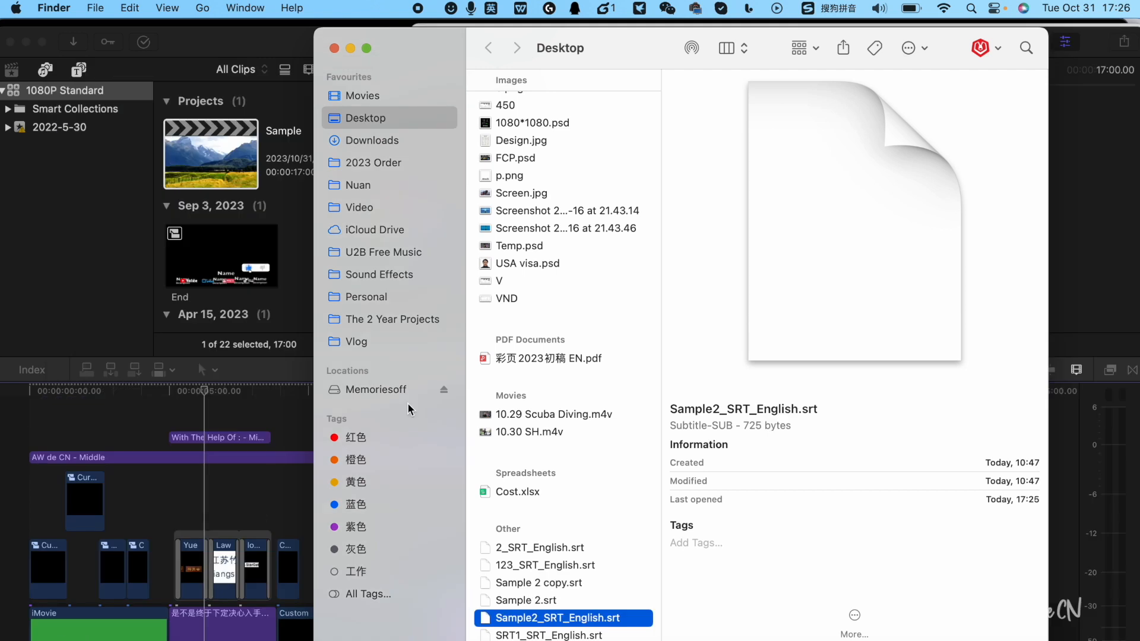
Create a new Final Cut Pro project and add 9.3 PDD.m4v from the Vlog folder to its timeline
left_click(379, 343)
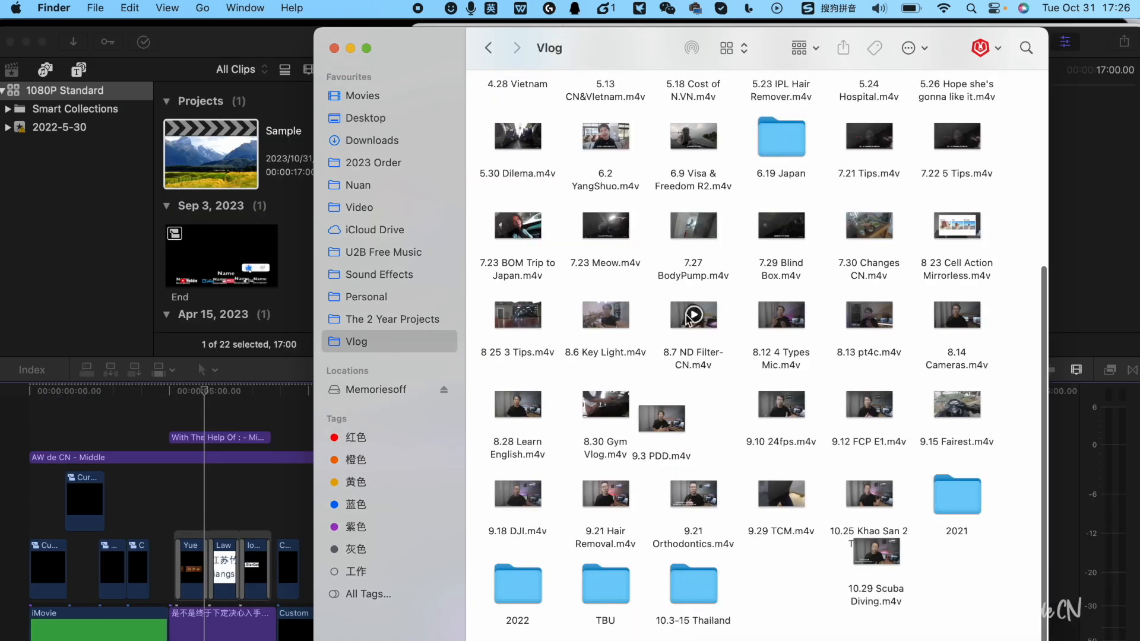
left_click(240, 487)
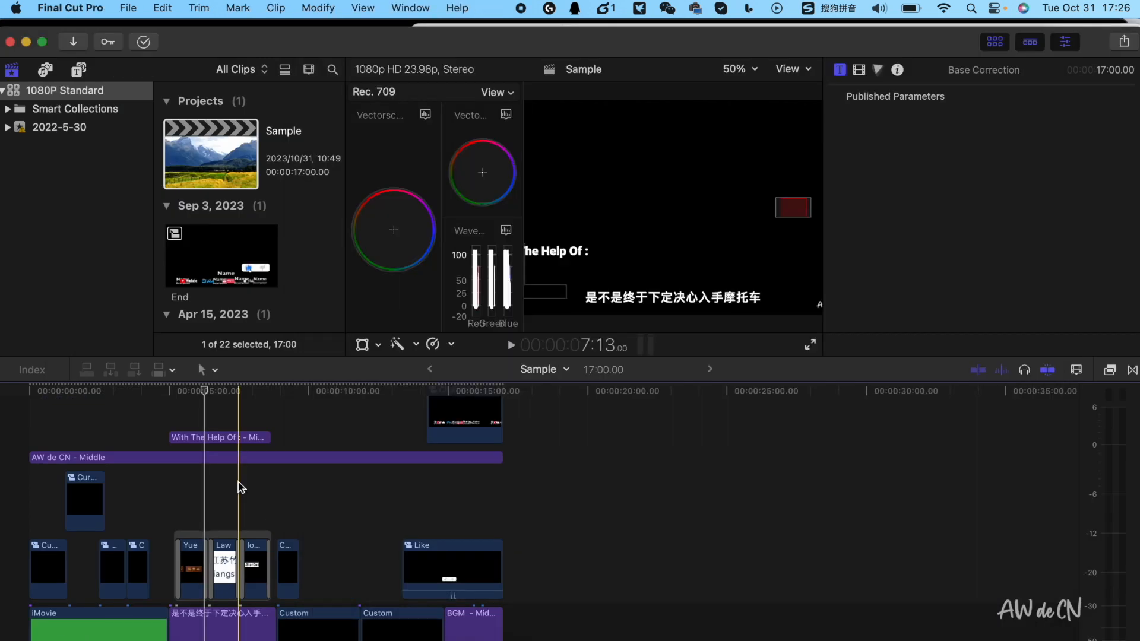
key("super+n")
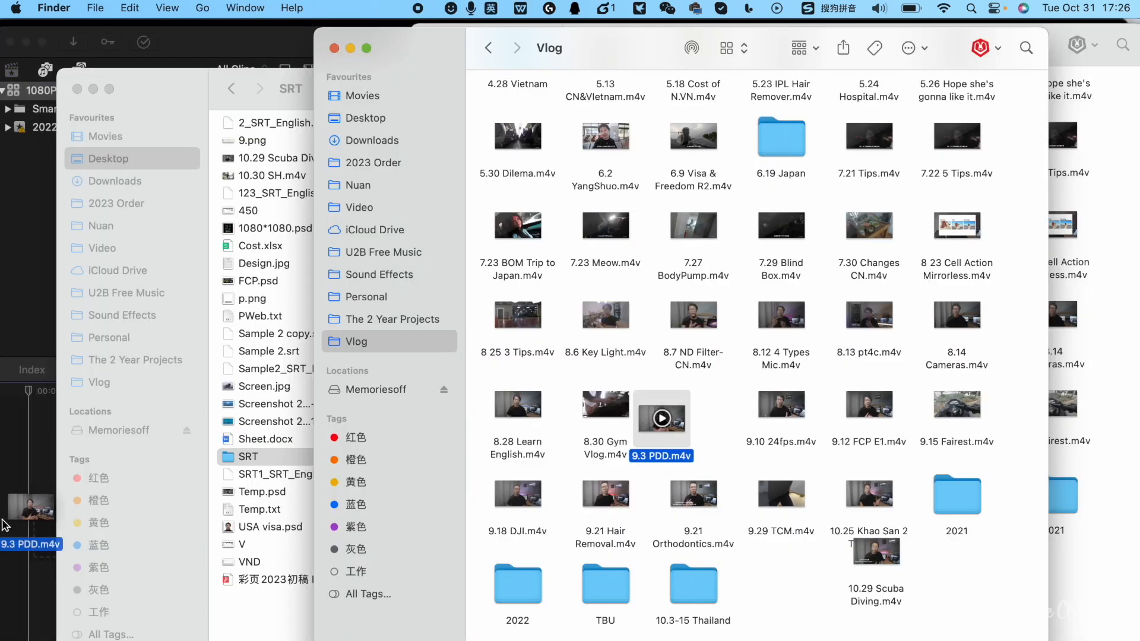
left_click_drag(5, 525, 30, 527)
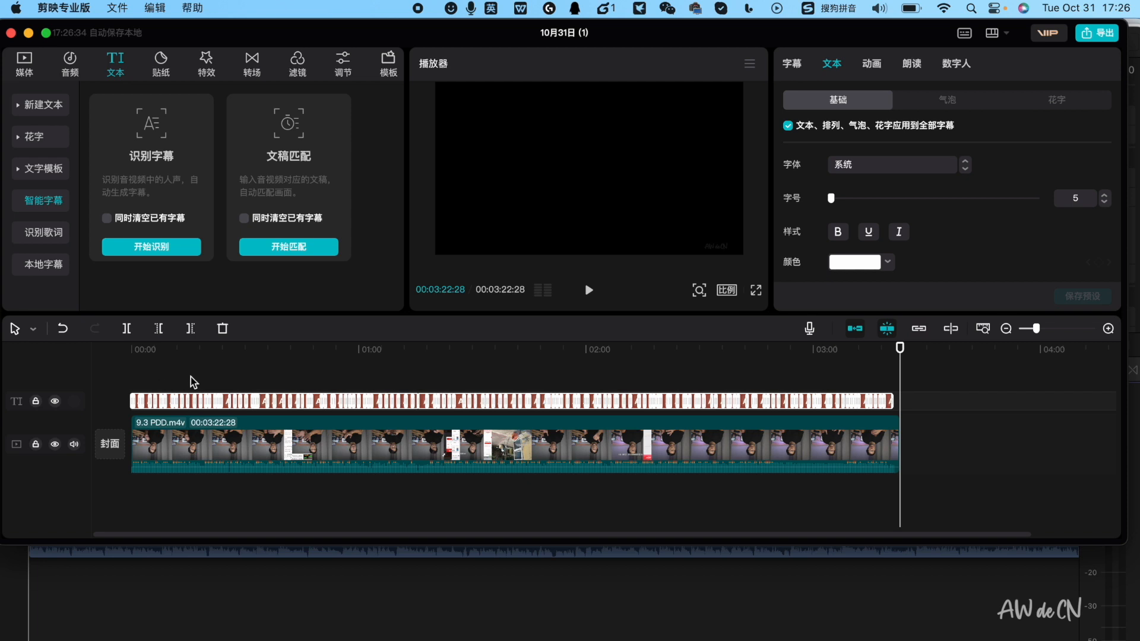
In Jianying, export only the captions of the 9.3 PDD.m4v draft as an SRT file titled Sample 3
key("super+e")
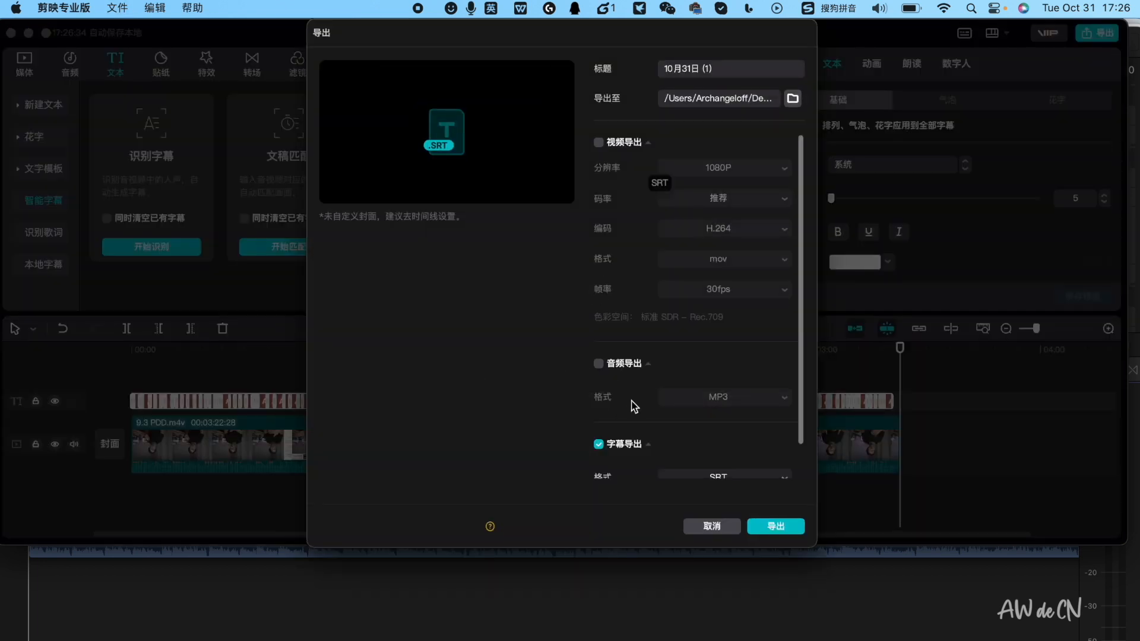
scroll(634, 407, "down", 2)
left_click(730, 71)
type("Sample 3")
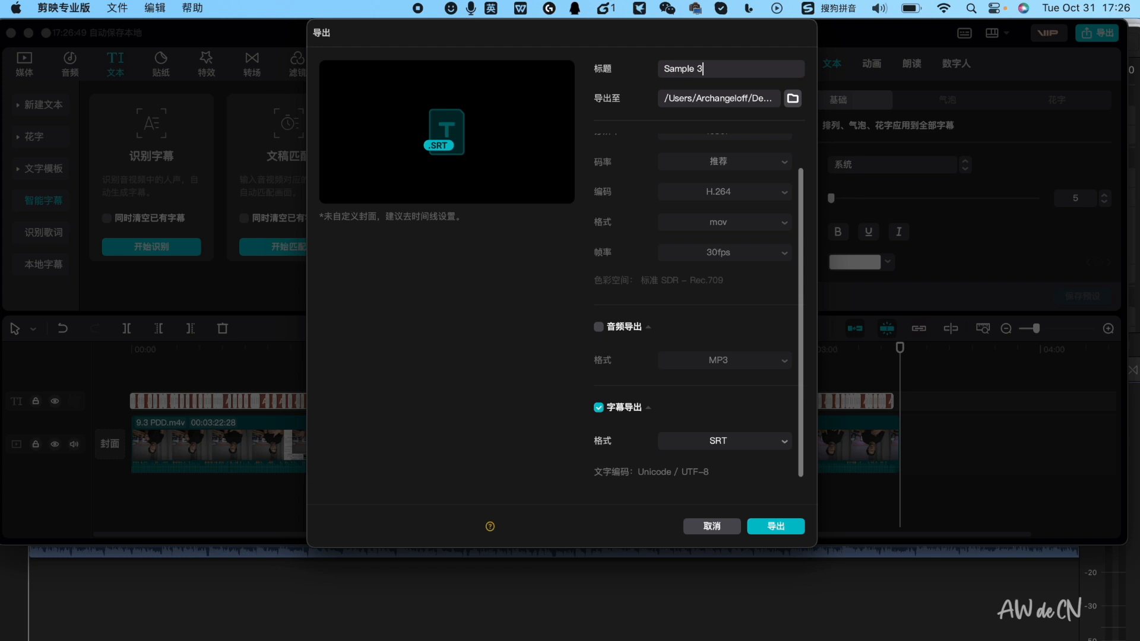
key("Return")
left_click(714, 378)
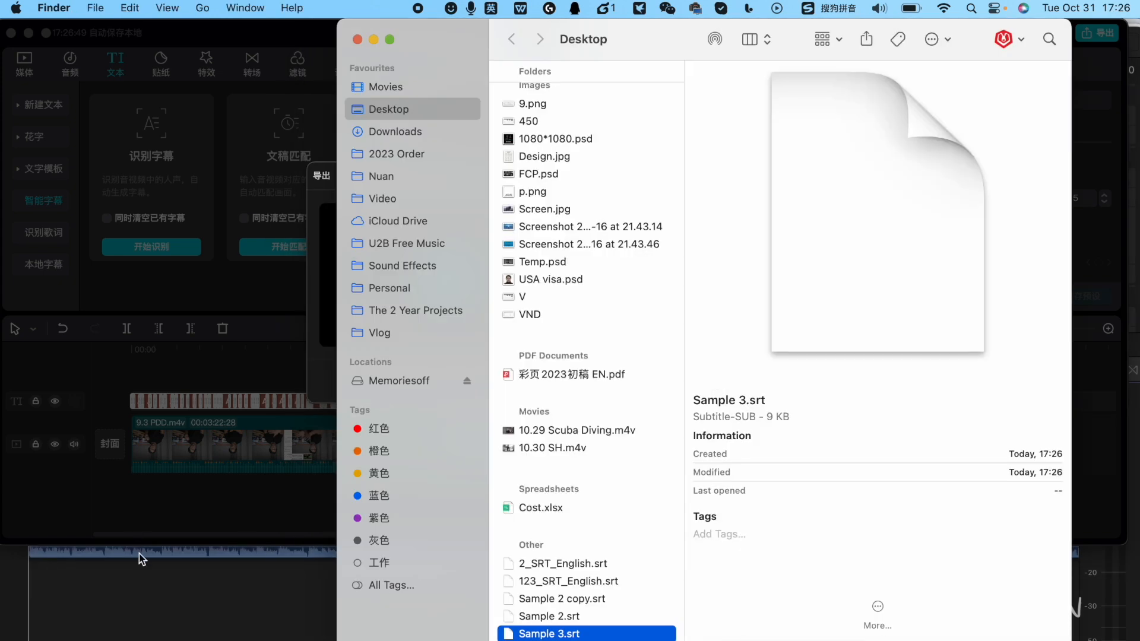
Import Sample 3.srt into Final Cut Pro's Untitled Project as English SRT captions relative to the timeline and check the opening captions
left_click(161, 609)
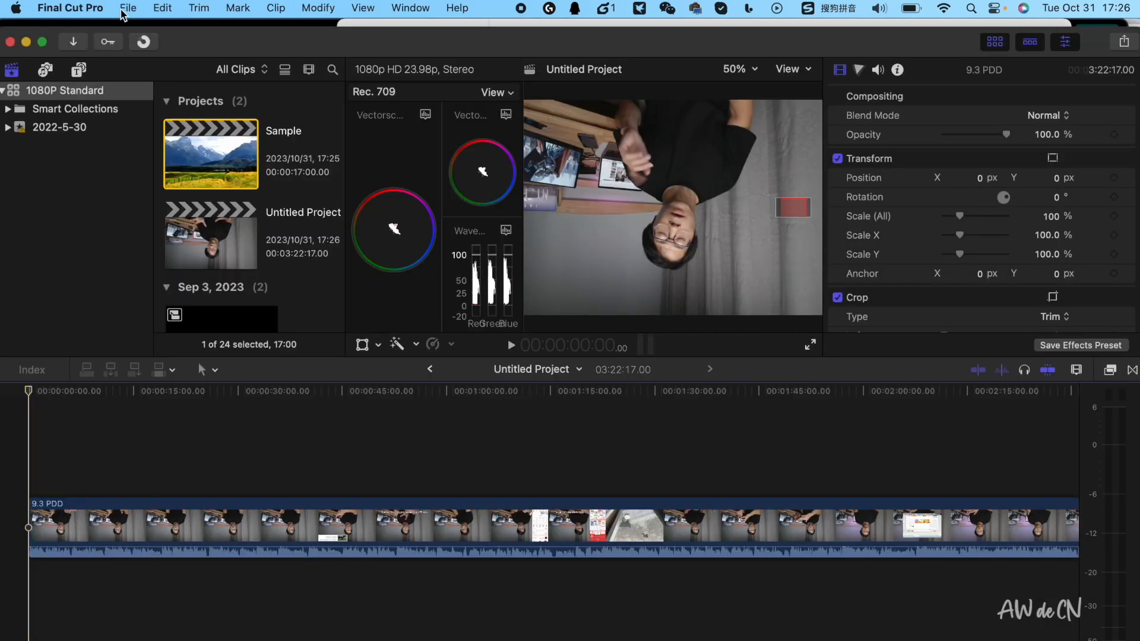
left_click(122, 12)
mouse_move(280, 119)
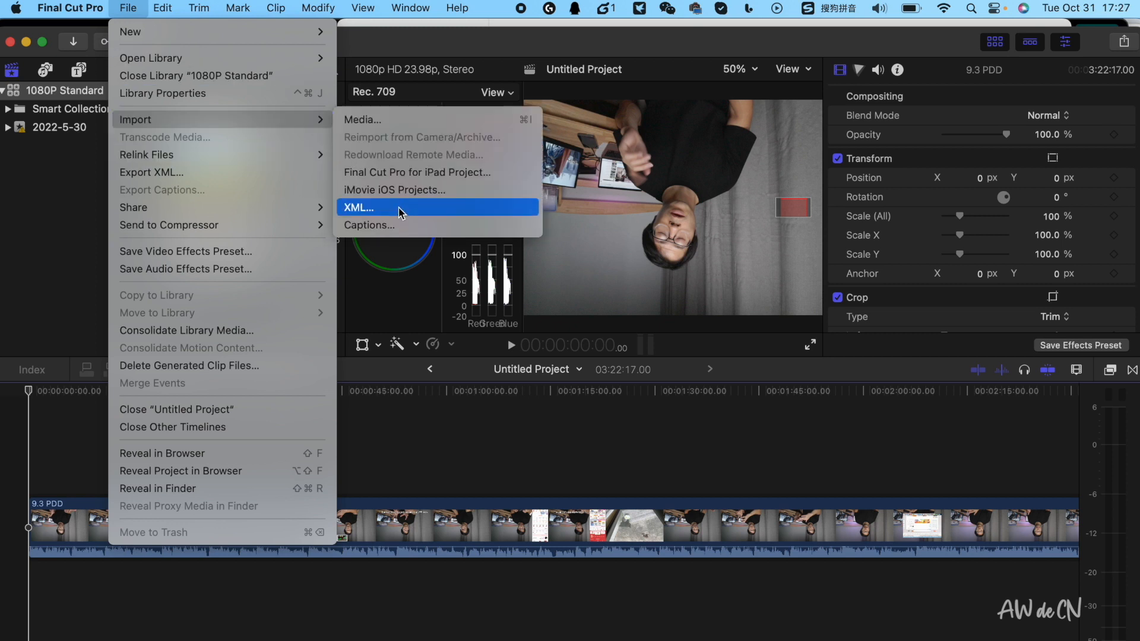
left_click(392, 225)
left_click(445, 252)
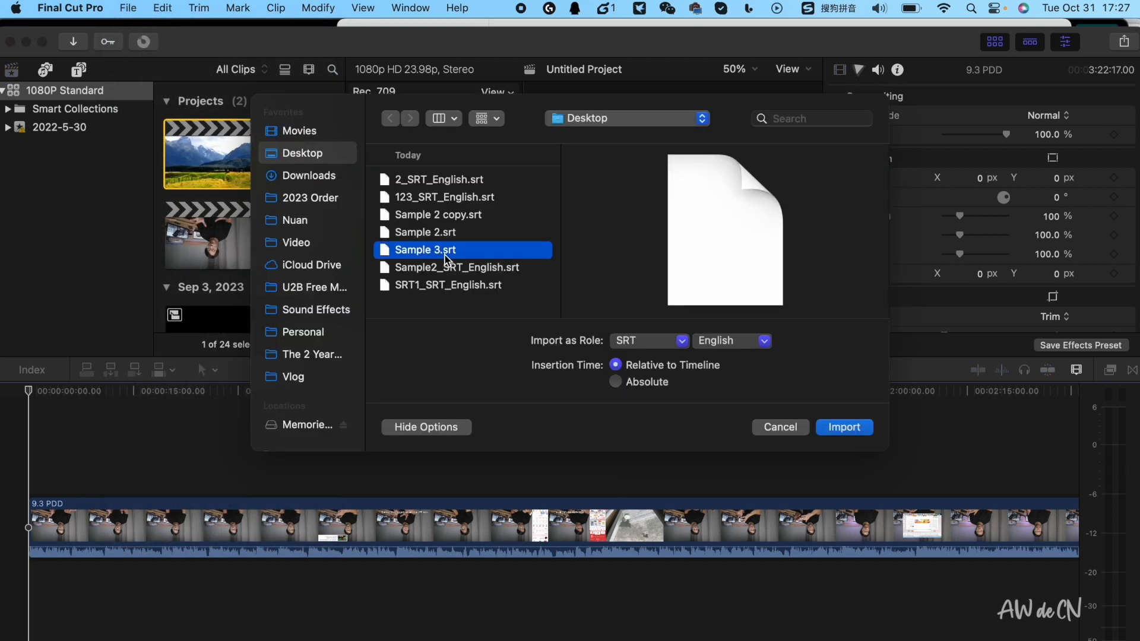
double_click(446, 254)
key("super+equal")
key("super+equal")
key("super+equal")
key("super+equal")
left_click_drag(31, 391, 62, 392)
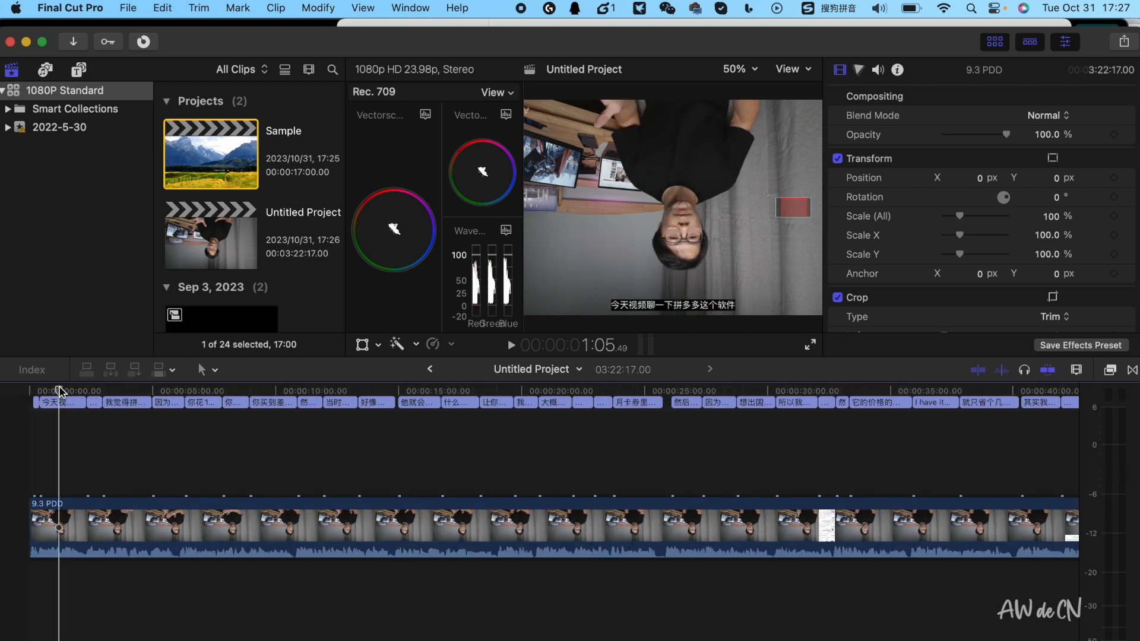
Delete the 9.3 PDD clip and all its captions from the Untitled Project timeline
key("super+a")
key("shift+z")
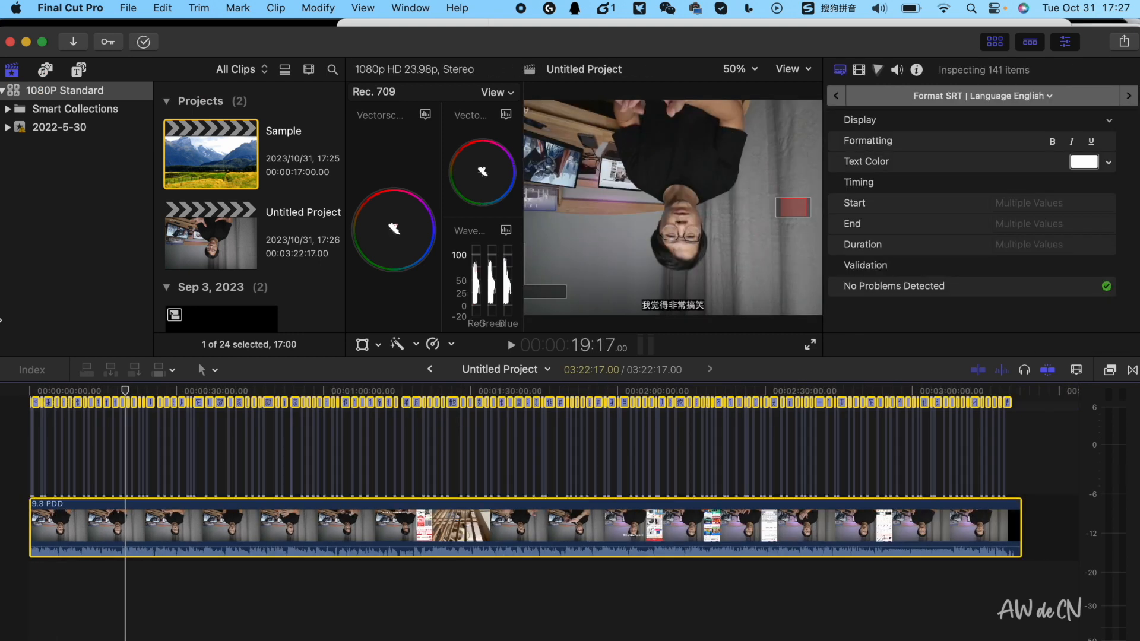
key("BackSpace")
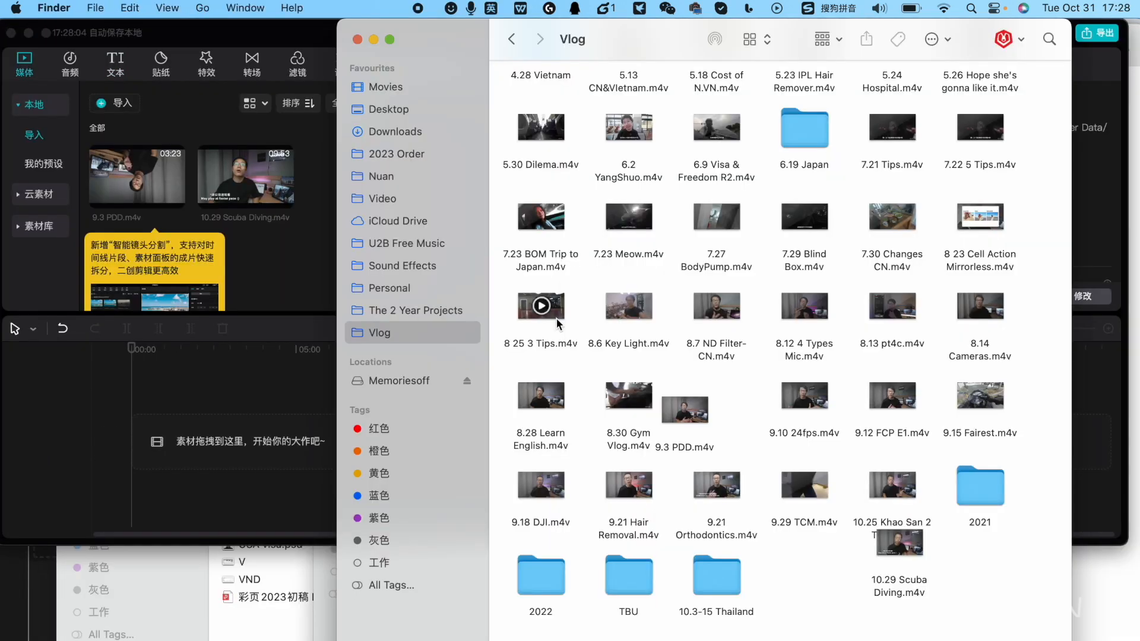
In Jianying, add 8 25 3 Tips.m4v to the empty timeline and generate its captions with automatic caption recognition (识别字幕)
left_click_drag(559, 324, 184, 454)
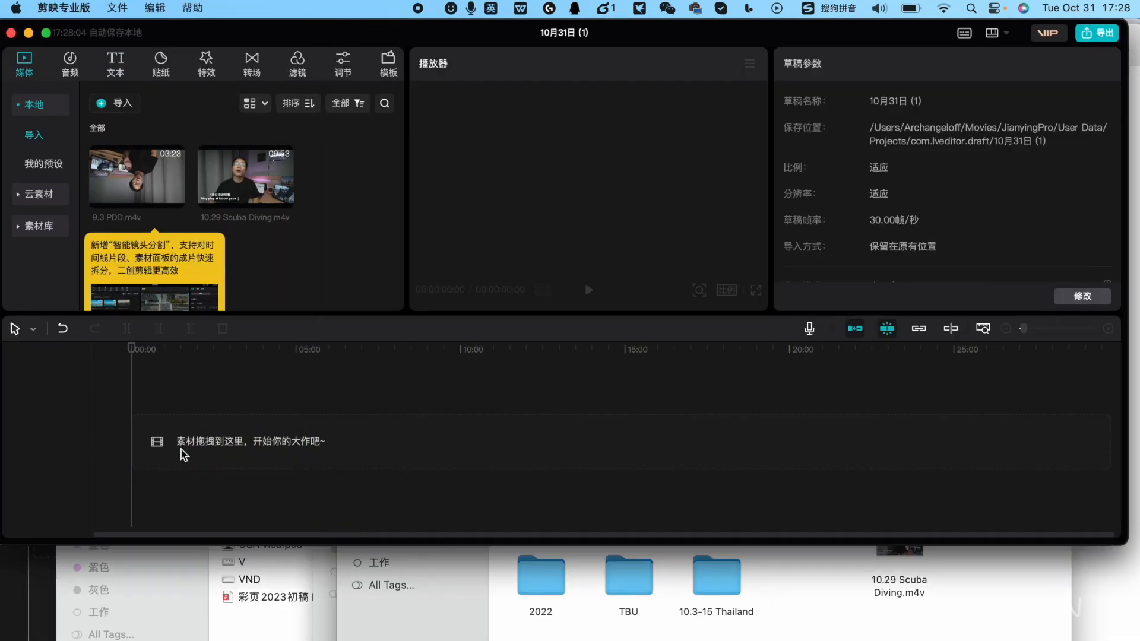
left_click(115, 62)
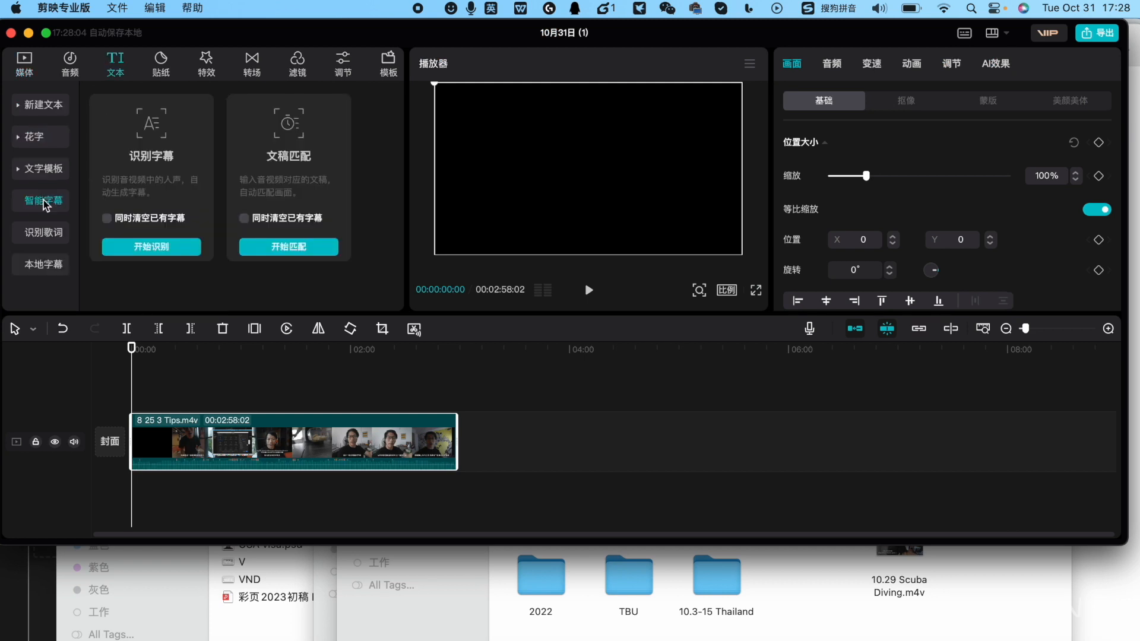
left_click(131, 254)
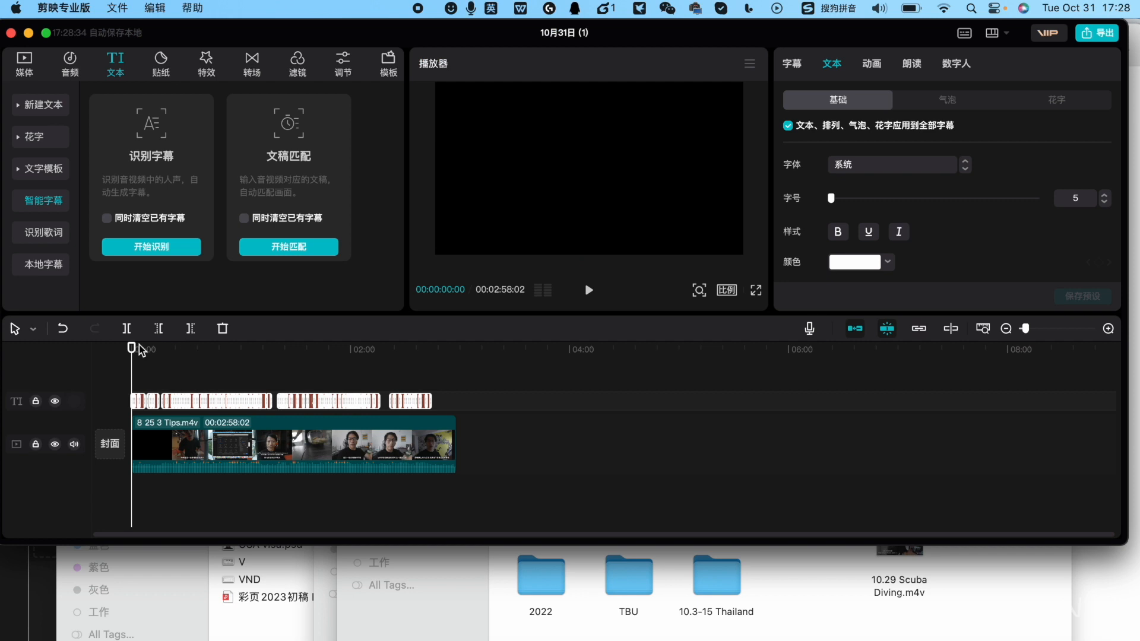
Look through the recognized captions and export only them as an SRT file titled en
left_click_drag(140, 350, 153, 349)
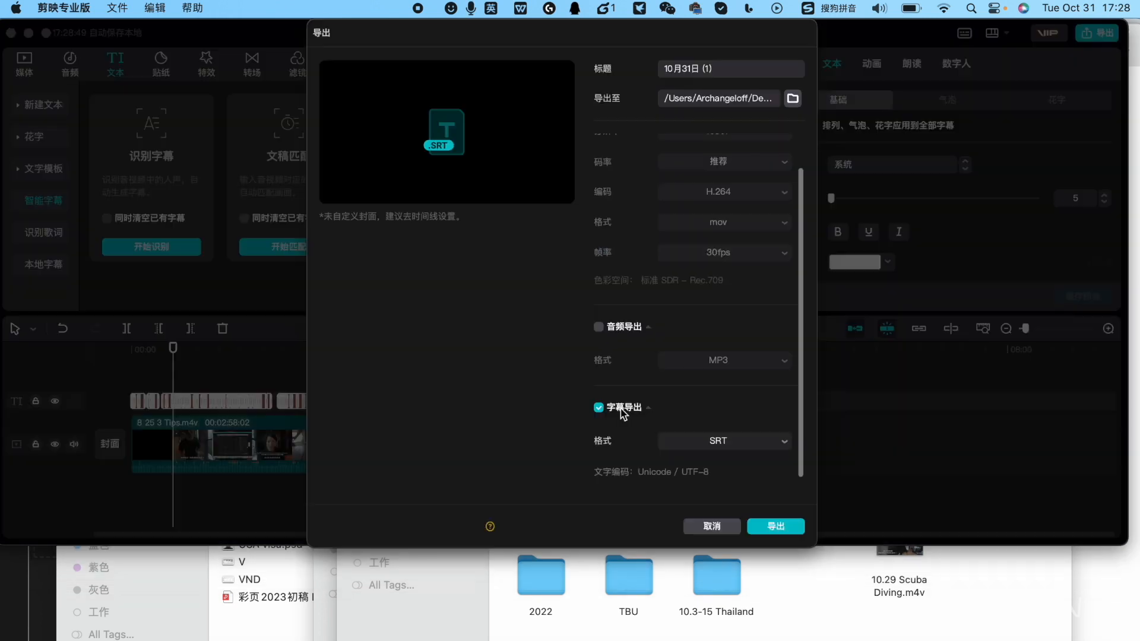
triple_click(729, 67)
type("s2")
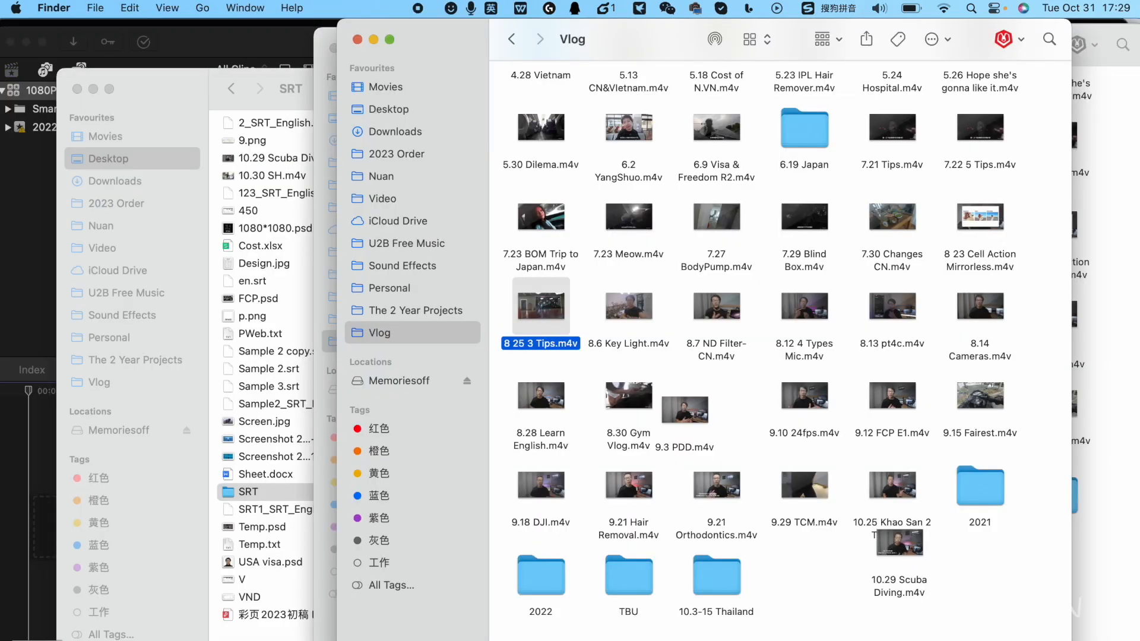
Add 8 25 3 Tips.m4v with its English captions to the Untitled Project in Final Cut Pro and review the captions around 28 seconds
left_click_drag(542, 306, 89, 481)
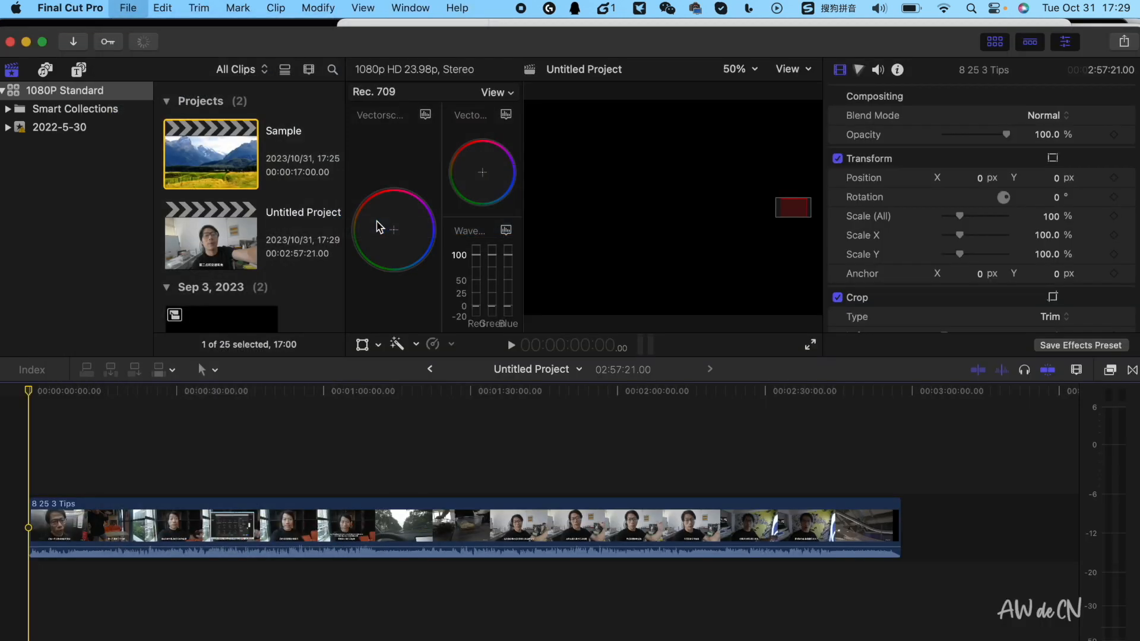
left_click_drag(33, 391, 127, 389)
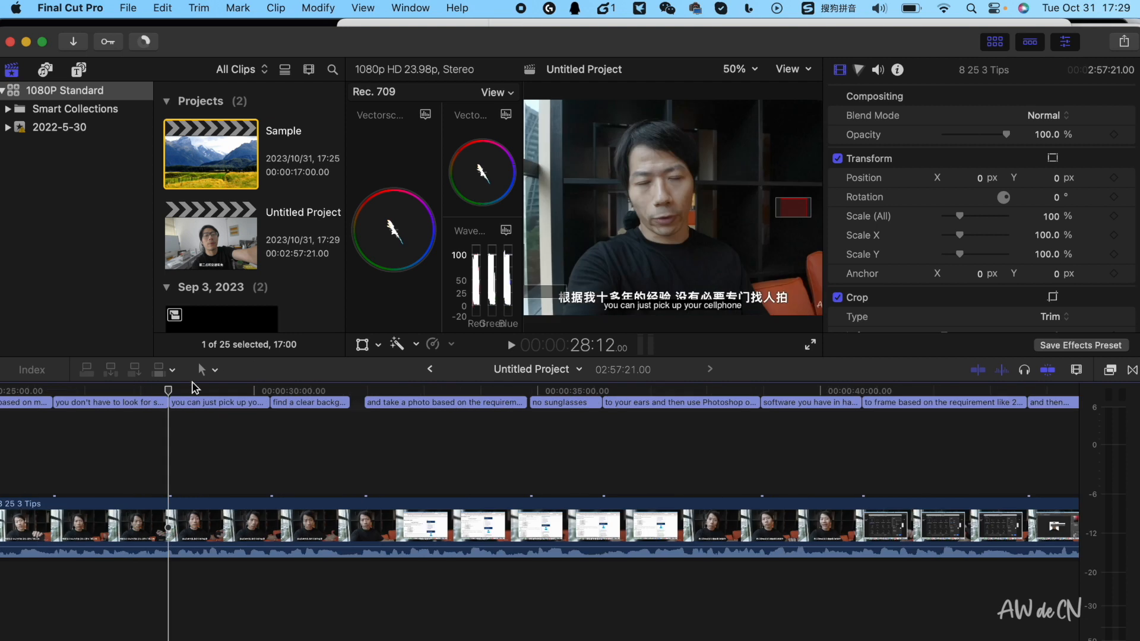
left_click_drag(170, 392, 237, 390)
Delete the caption starting "find a clear" and extend the preceding cellphone caption to fill its time
left_click(279, 402)
key("Delete")
left_click_drag(270, 402, 350, 402)
Change the extended caption's text to "you can just pick up your cellphone and edit it"
double_click(300, 402)
type("and edit it")
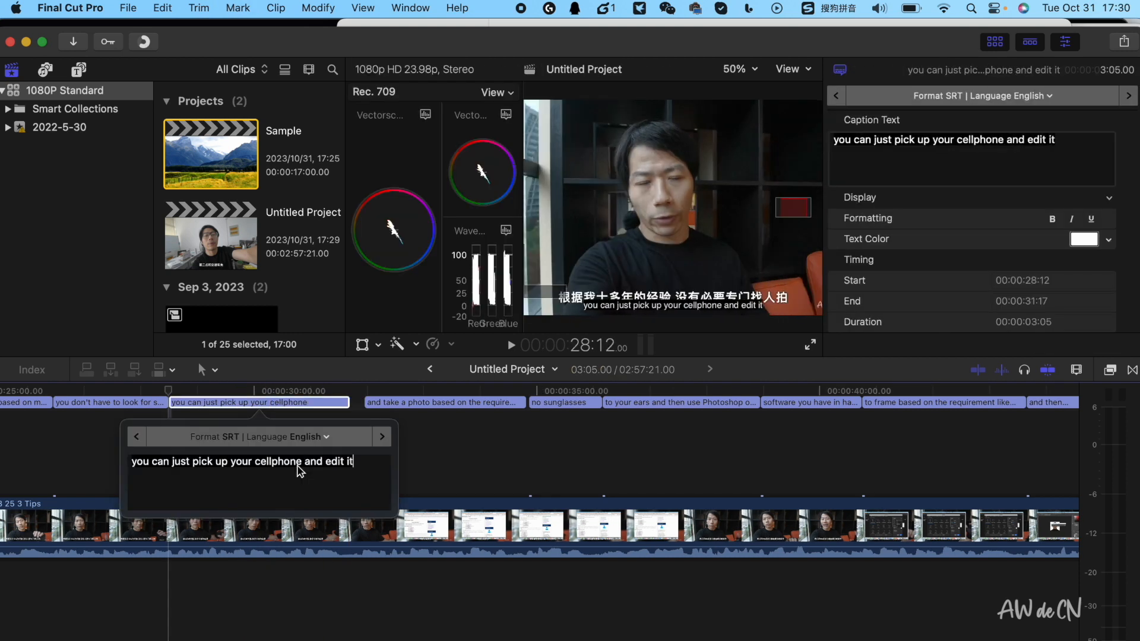
key("Escape")
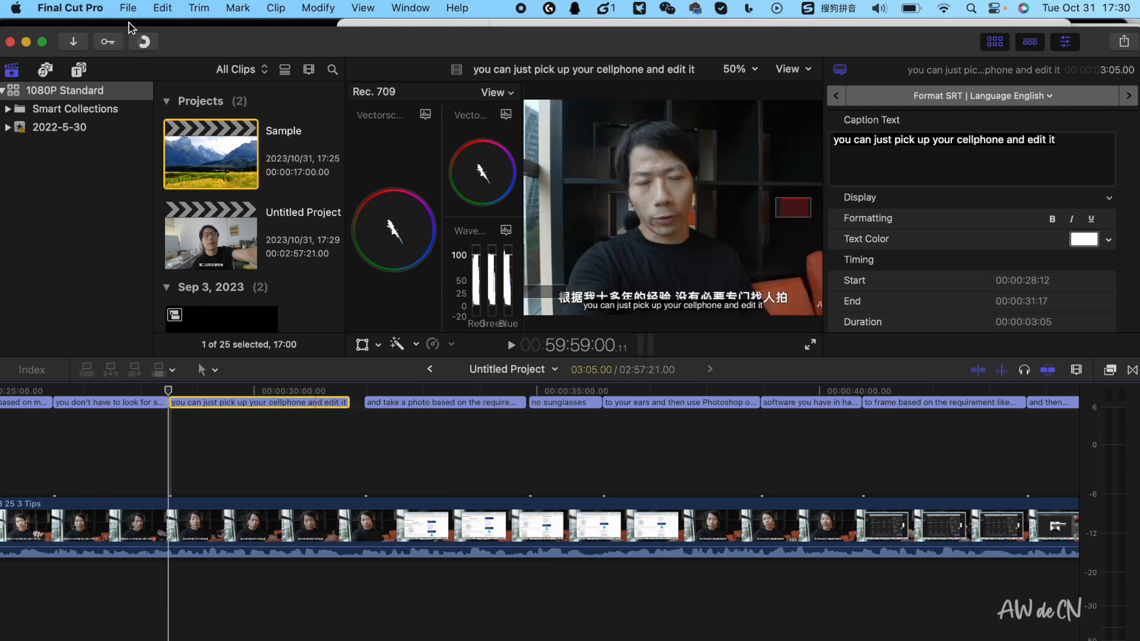
Try setting the video file export to save each SRT language as a separate file
key("super+e")
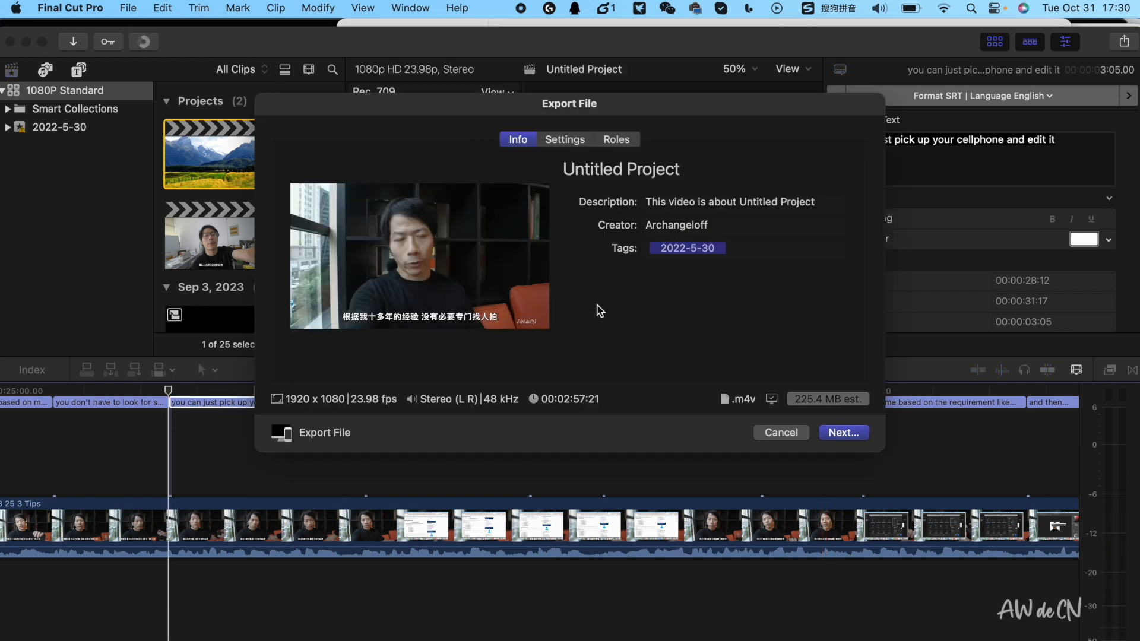
left_click(616, 140)
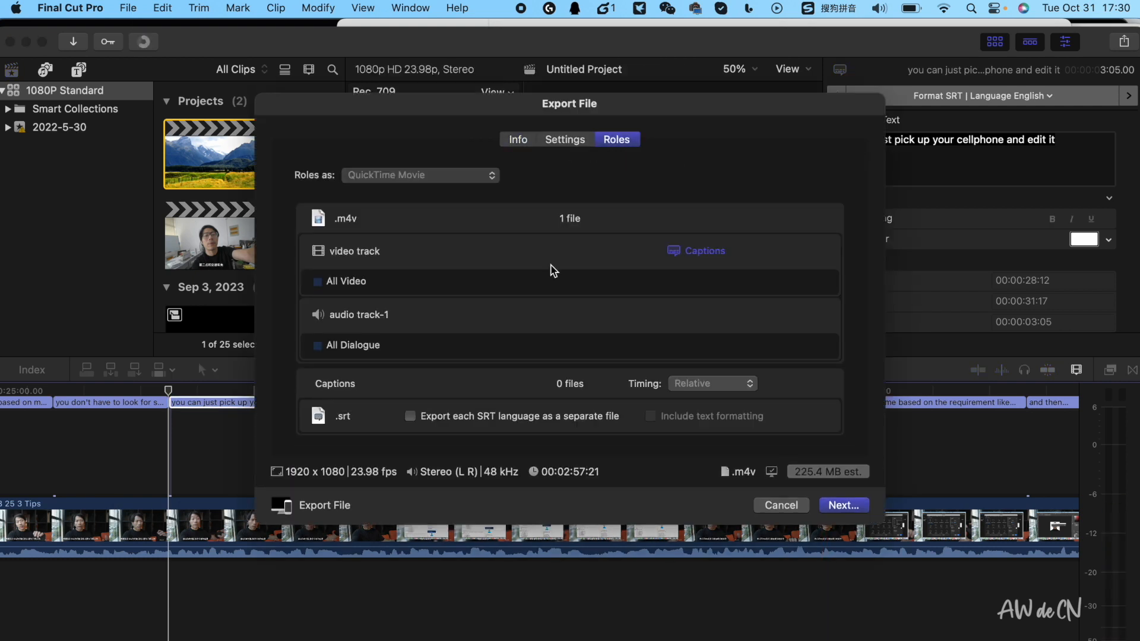
left_click(410, 415)
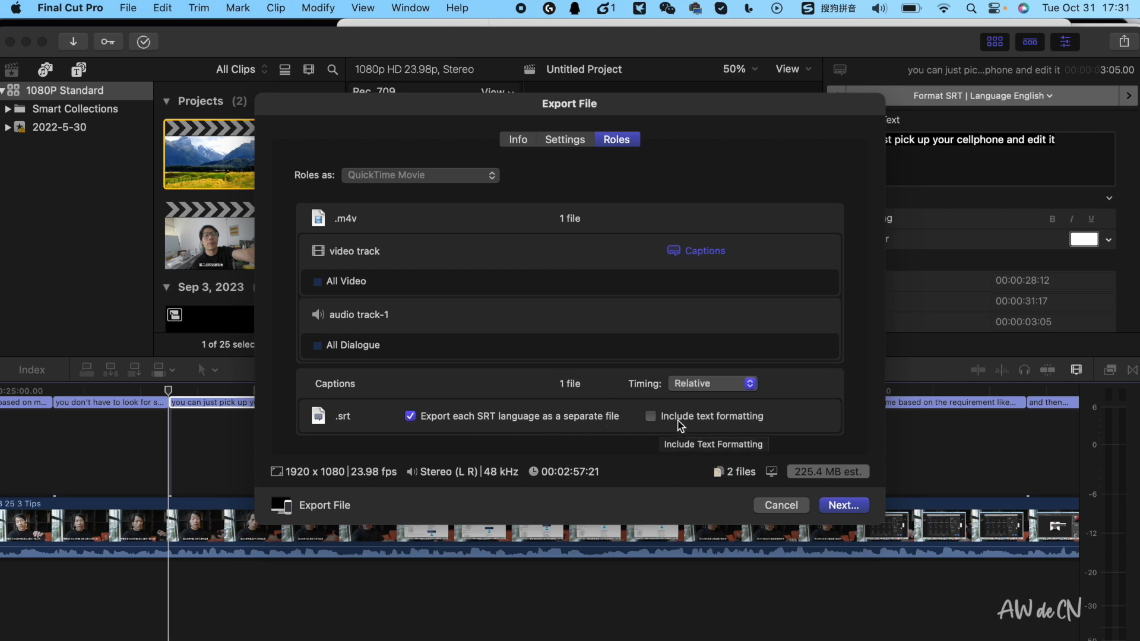
left_click(782, 506)
Export the project's English SRT captions to the Desktop under the name en1
left_click(127, 8)
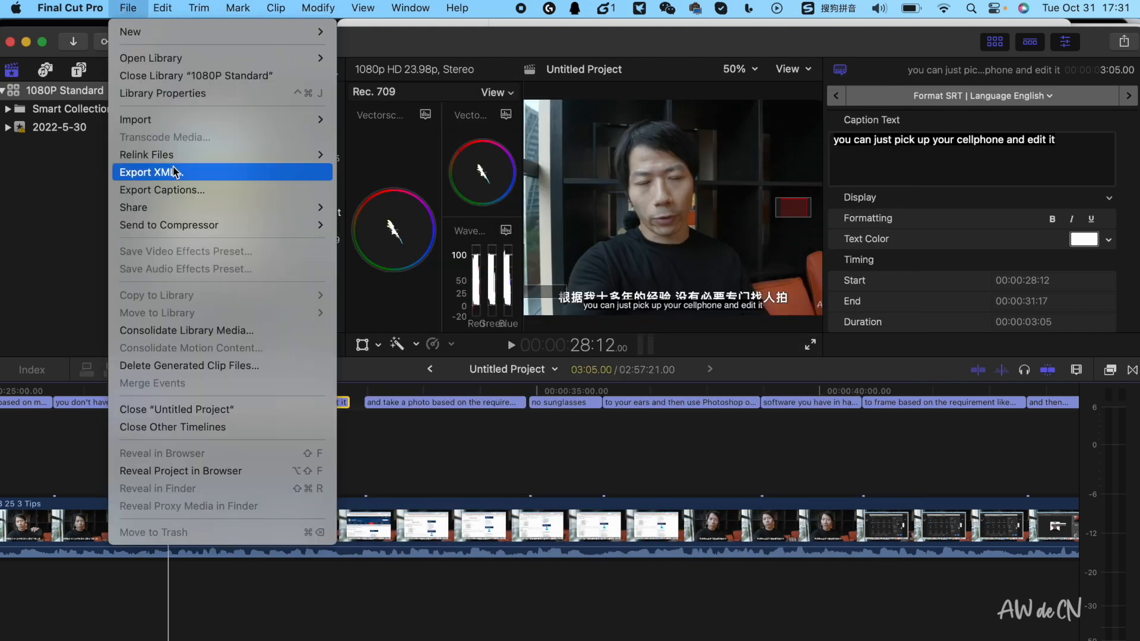
left_click(176, 190)
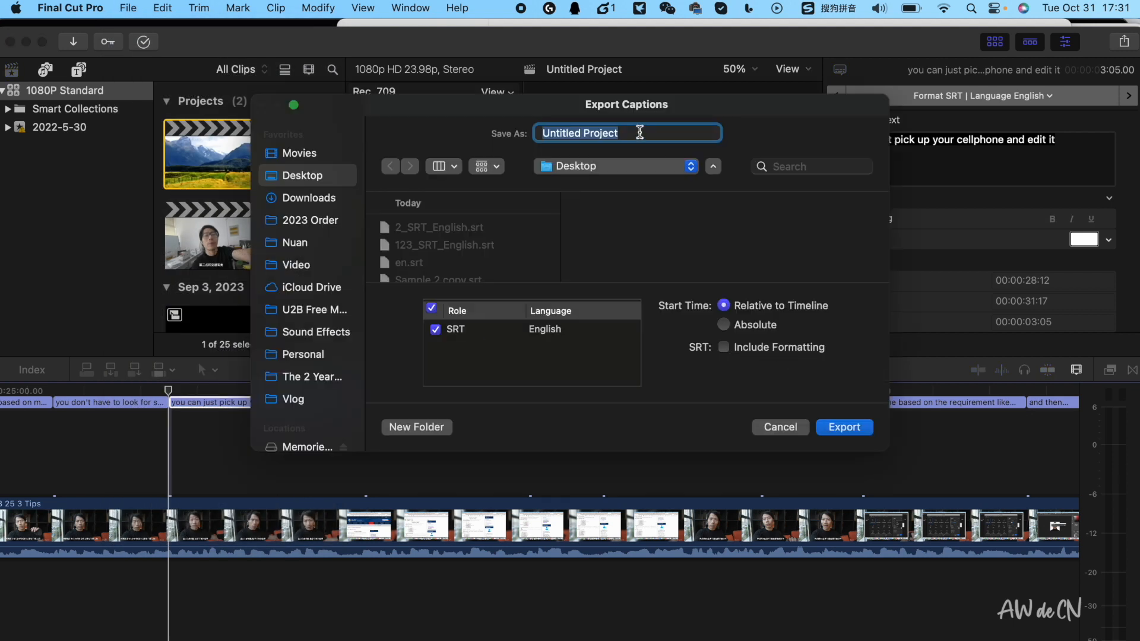
type("e")
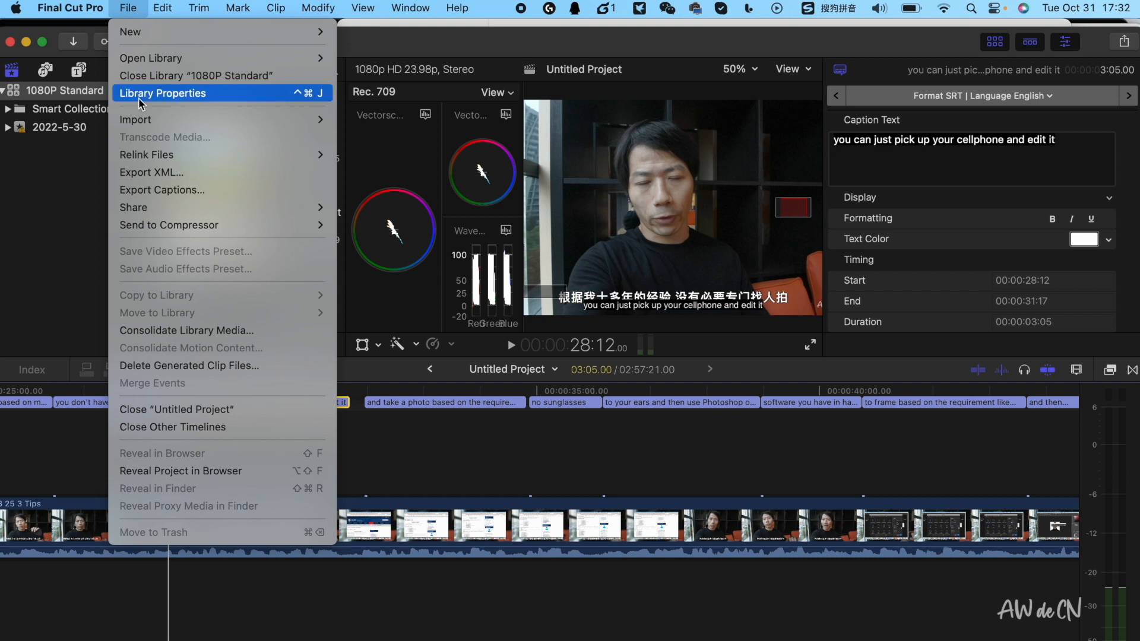
Export the project's English SRT captions with formatting included to the Desktop under the name Untitled Project
left_click(166, 191)
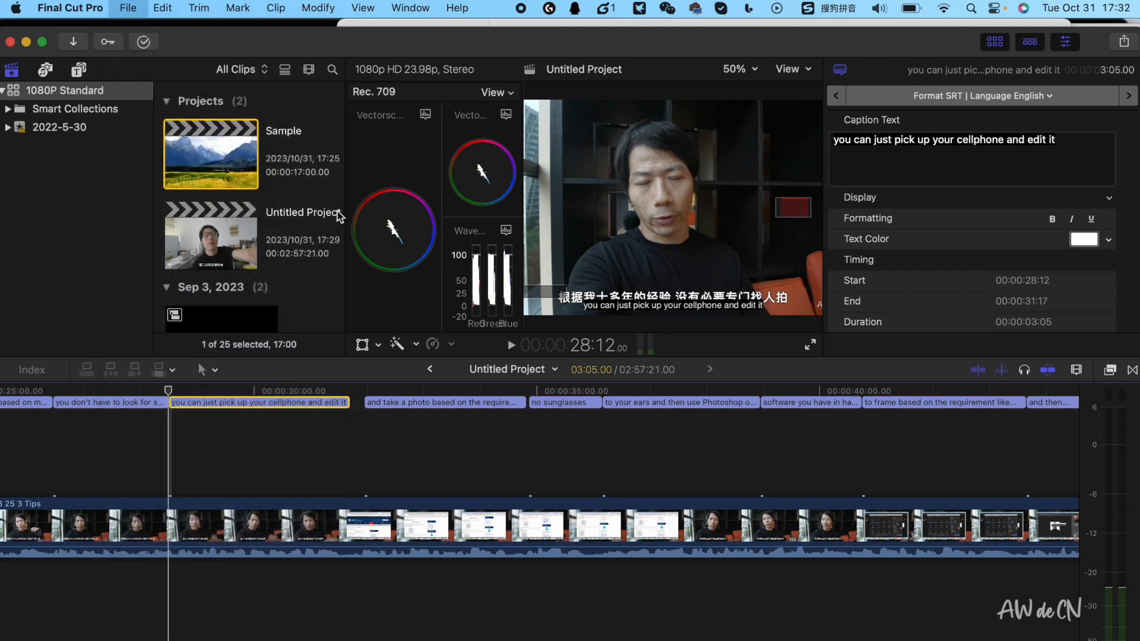
left_click(724, 347)
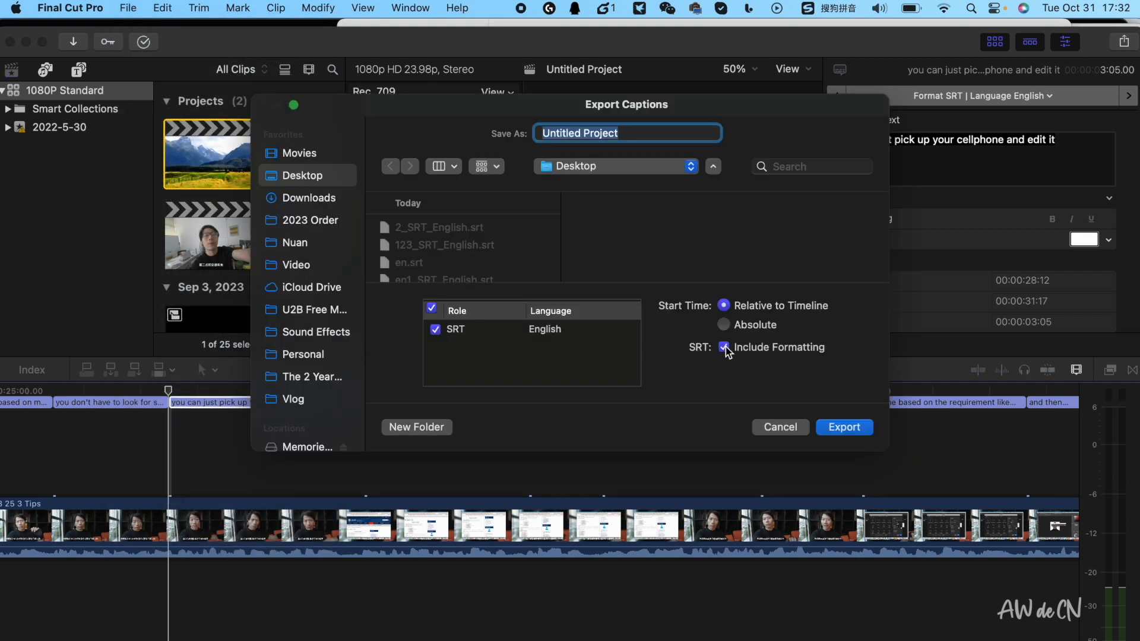
left_click(844, 428)
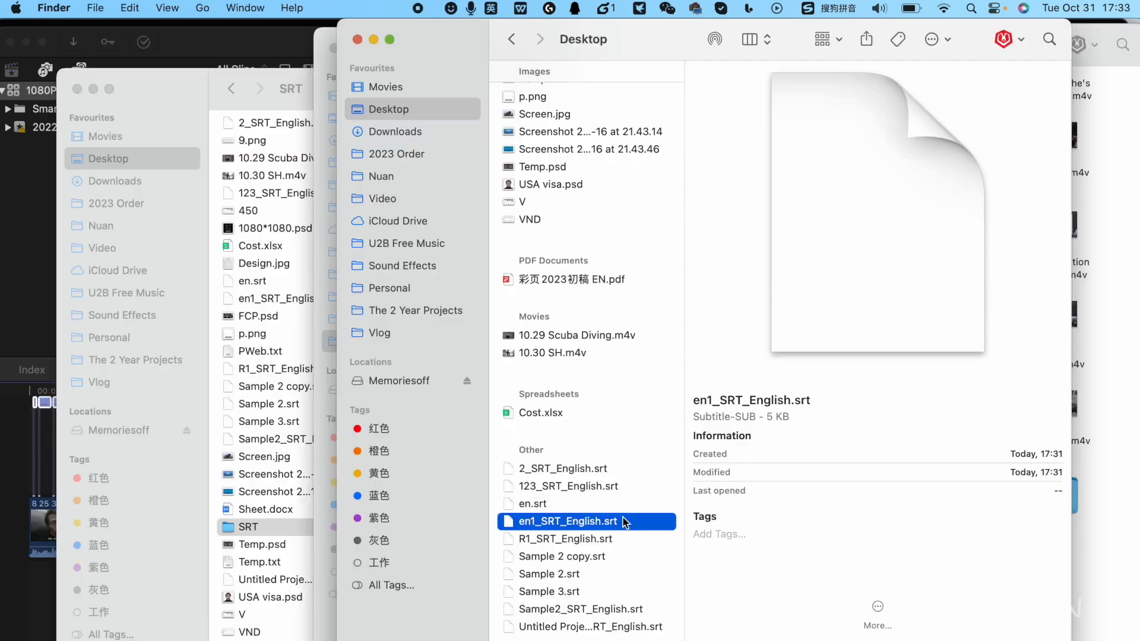
Open en1_SRT_English.srt and Untitled Project_SRT_English.srt from the Desktop in TextEdit, setting it as the application that always opens them
left_click(549, 629, "super")
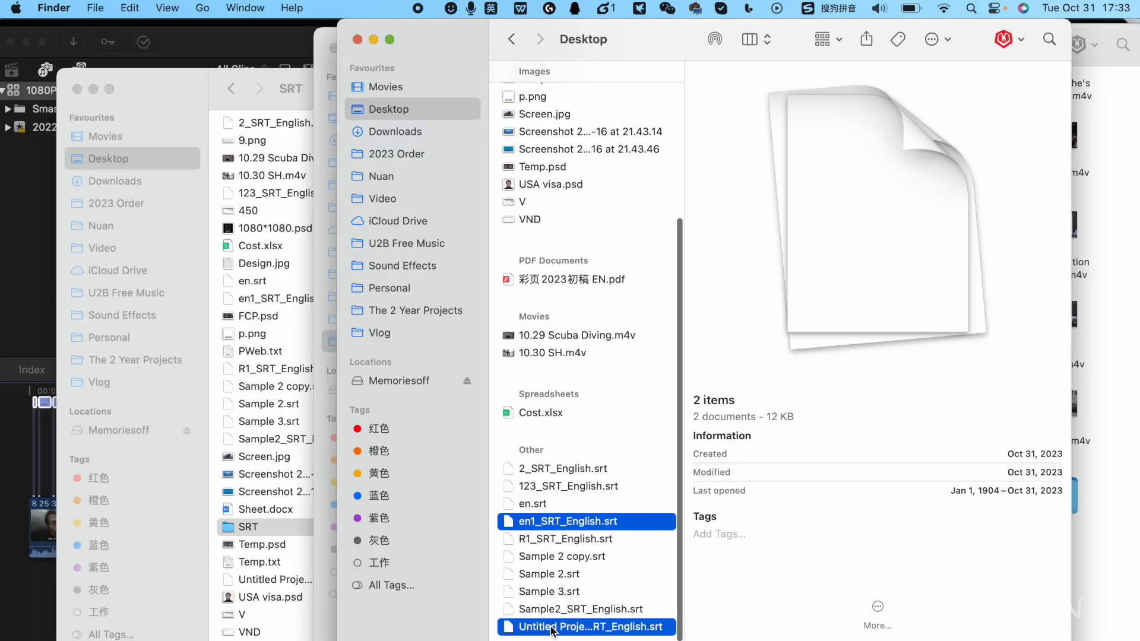
right_click(550, 628)
mouse_move(694, 301)
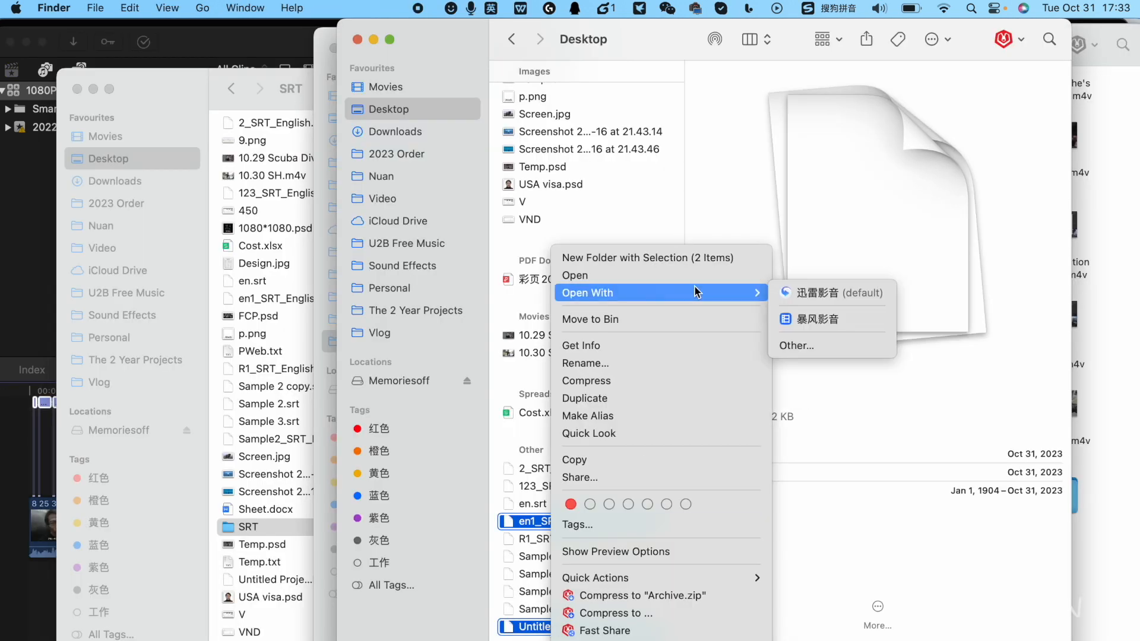
left_click(819, 349)
scroll(594, 332, "down", 10)
left_click(587, 342)
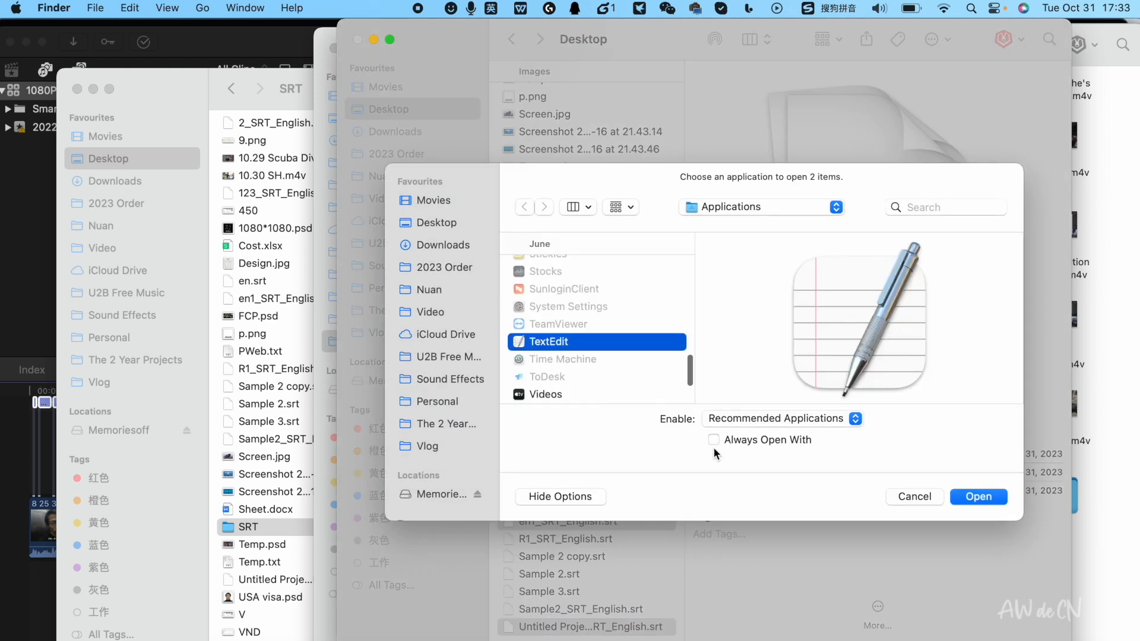
left_click(714, 440)
left_click(979, 497)
Compare the caption text in en1_SRT_English.srt with the font tags around the captions in Untitled Project_SRT_English.srt
left_click_drag(111, 74, 278, 325)
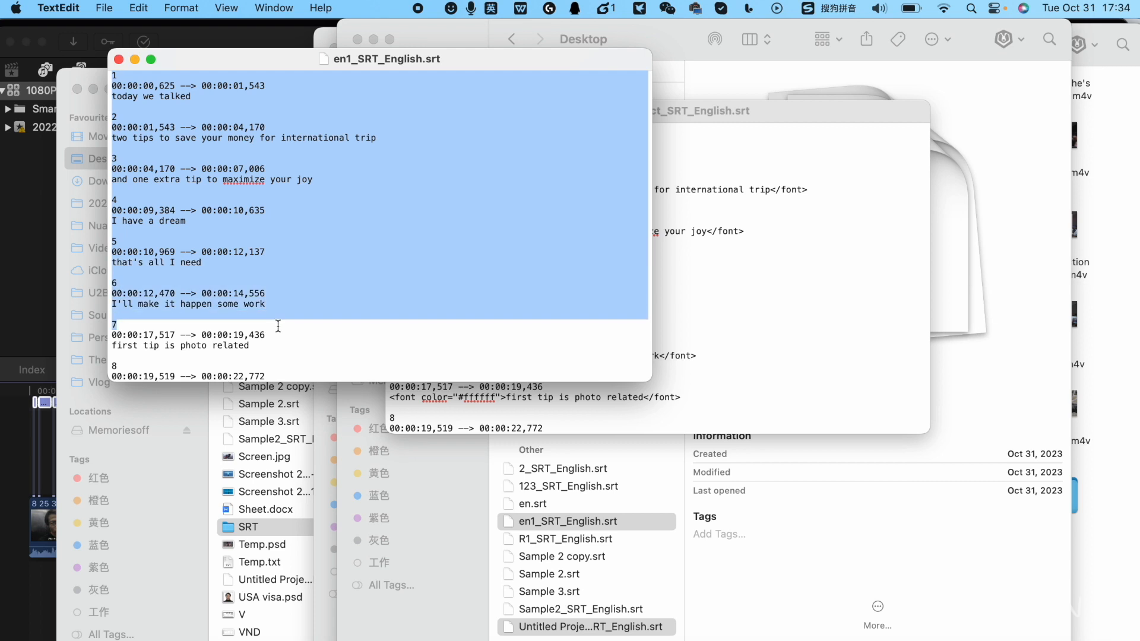
left_click(728, 257)
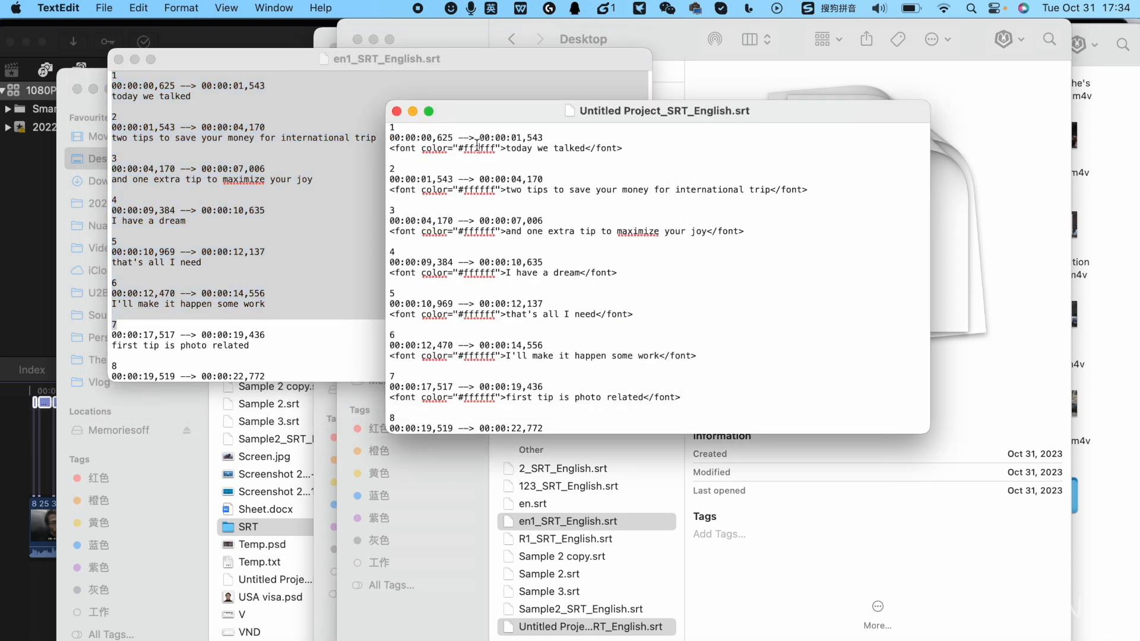
left_click(456, 145)
left_click(461, 146)
left_click_drag(517, 149, 420, 143)
left_click(423, 162)
Remove every </font> and <font color="#ffffff"> tag from Untitled Project_SRT_English.srt using Find and Replace, and check the remaining captions
left_click(139, 8)
mouse_move(285, 270)
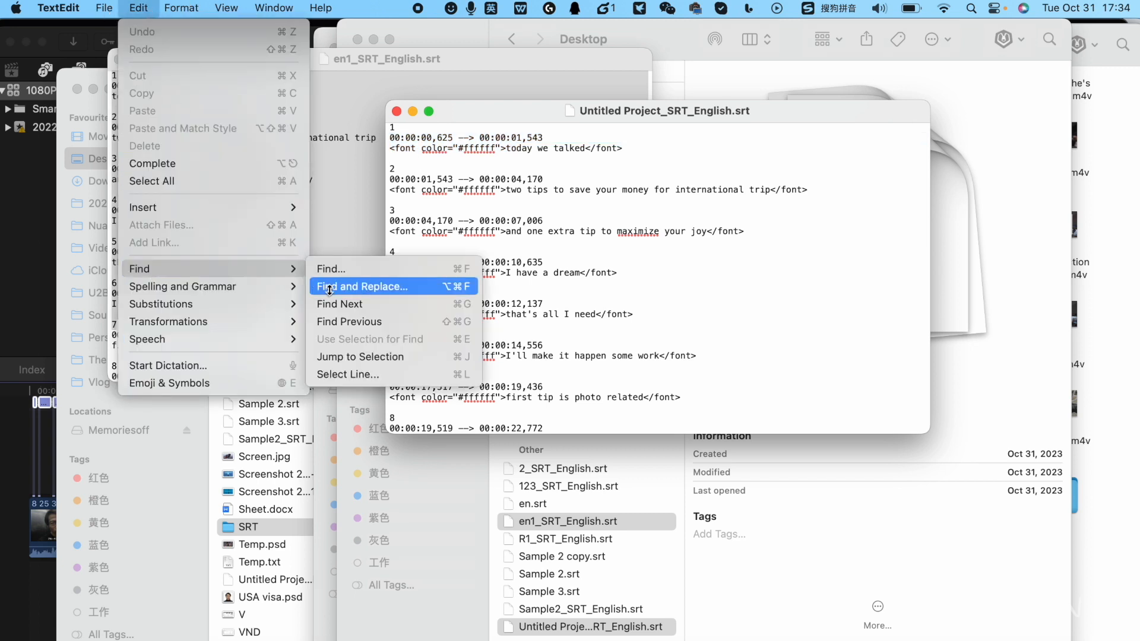
left_click(367, 290)
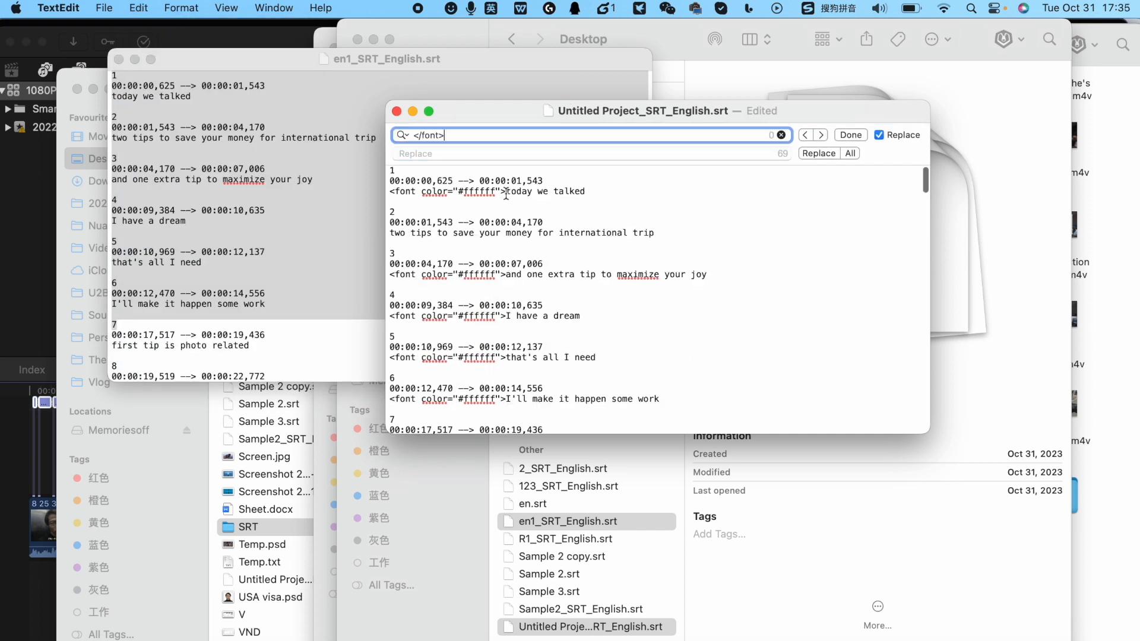
left_click_drag(506, 192, 377, 192)
key("super+c")
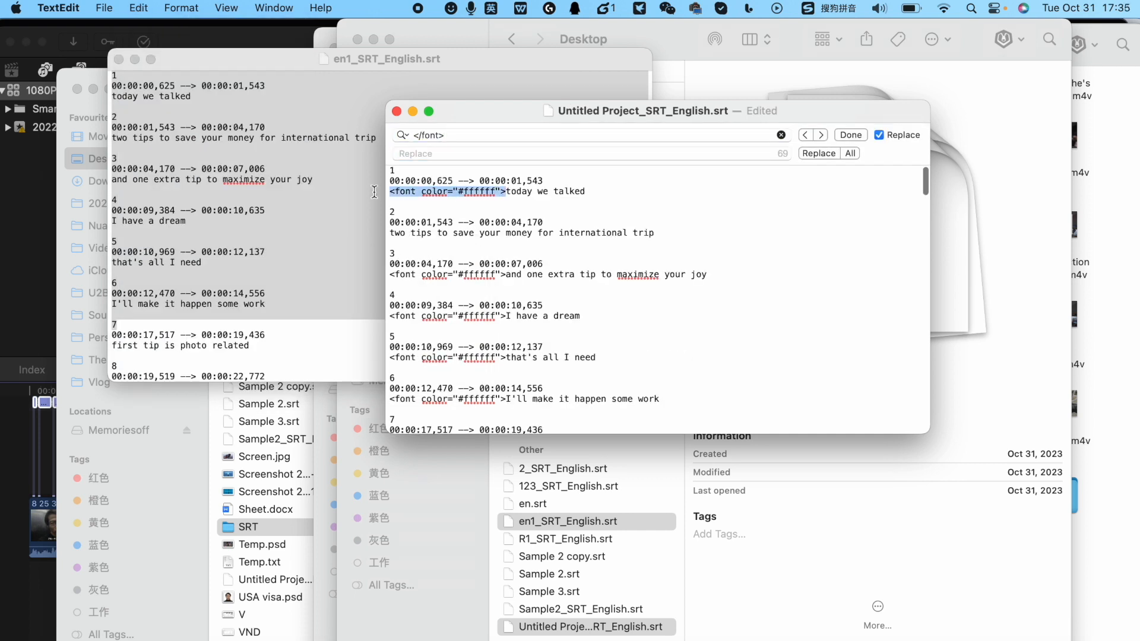
left_click_drag(461, 135, 409, 135)
key("super+v")
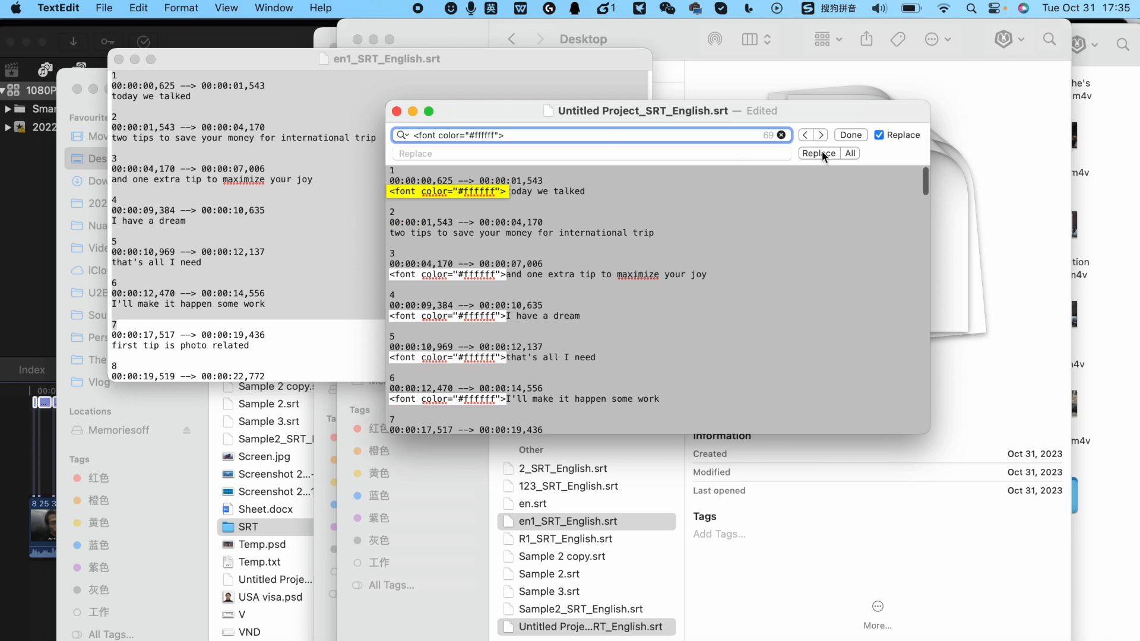
left_click(848, 153)
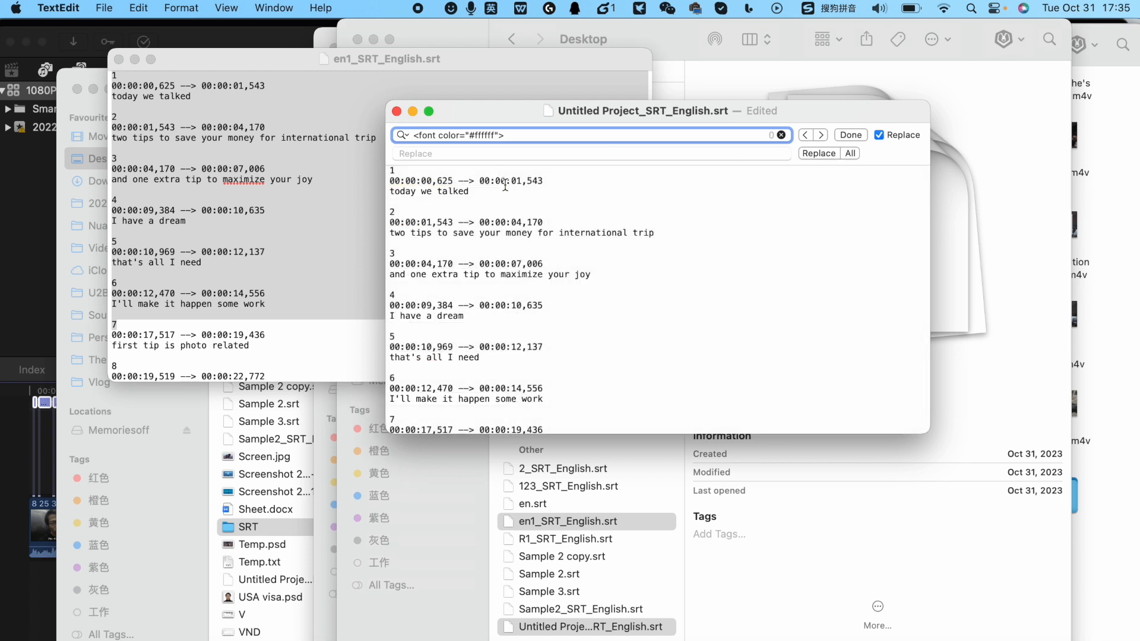
scroll(506, 206, "down", 2)
scroll(505, 206, "down", 12)
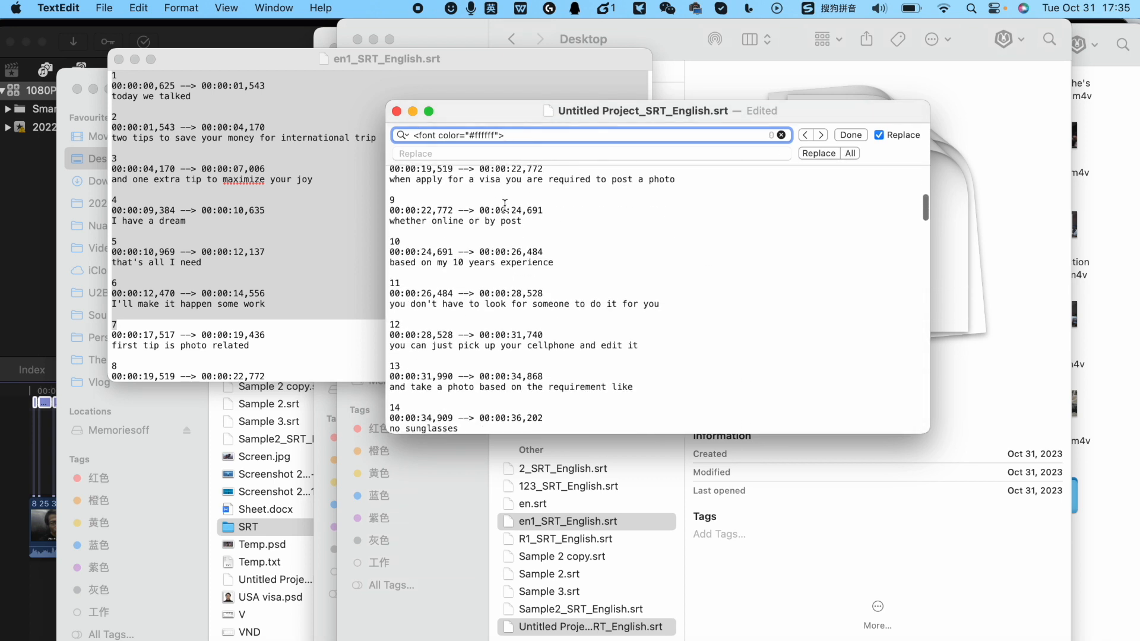
scroll(505, 206, "down", 7)
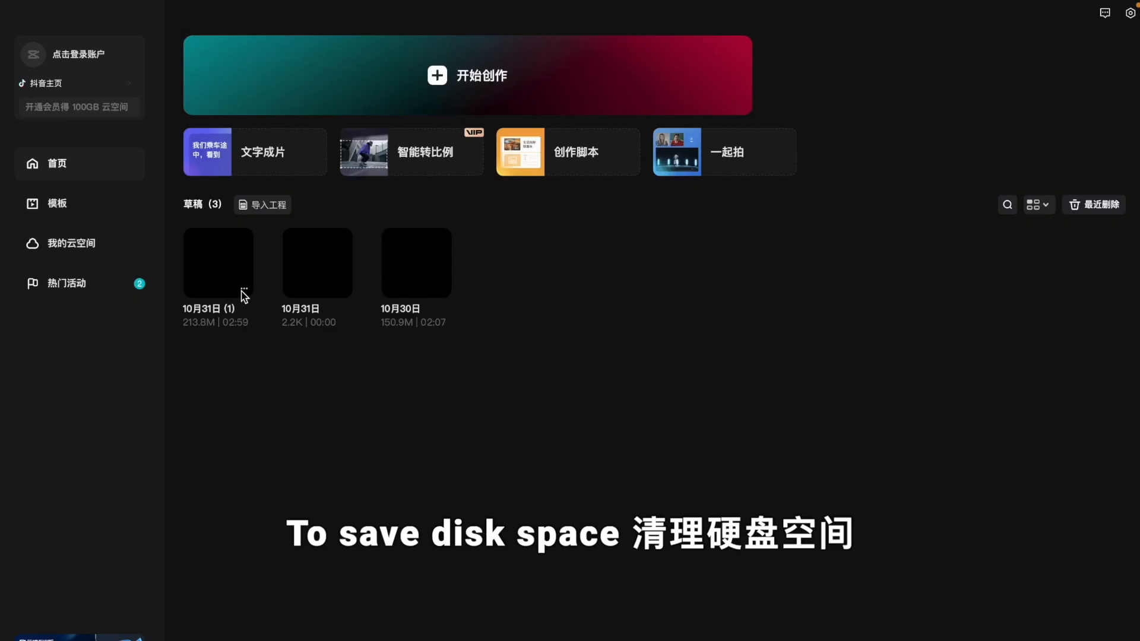
Switch to Jianying and move the 10月31日 draft to the recently deleted drafts
left_click(244, 291)
left_click(304, 416)
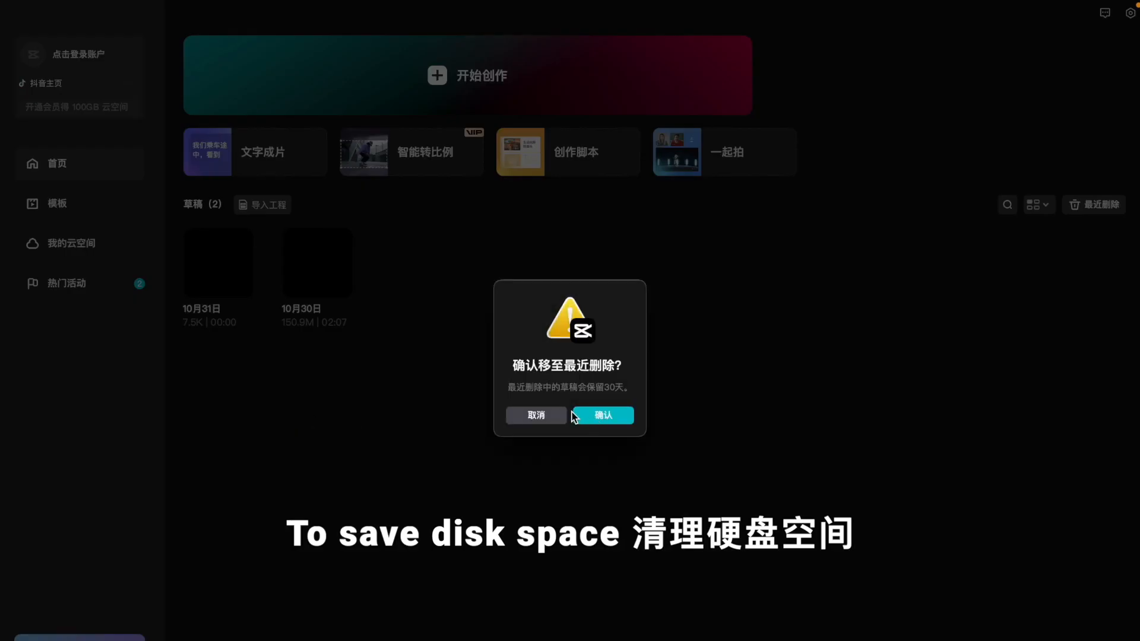
left_click(604, 417)
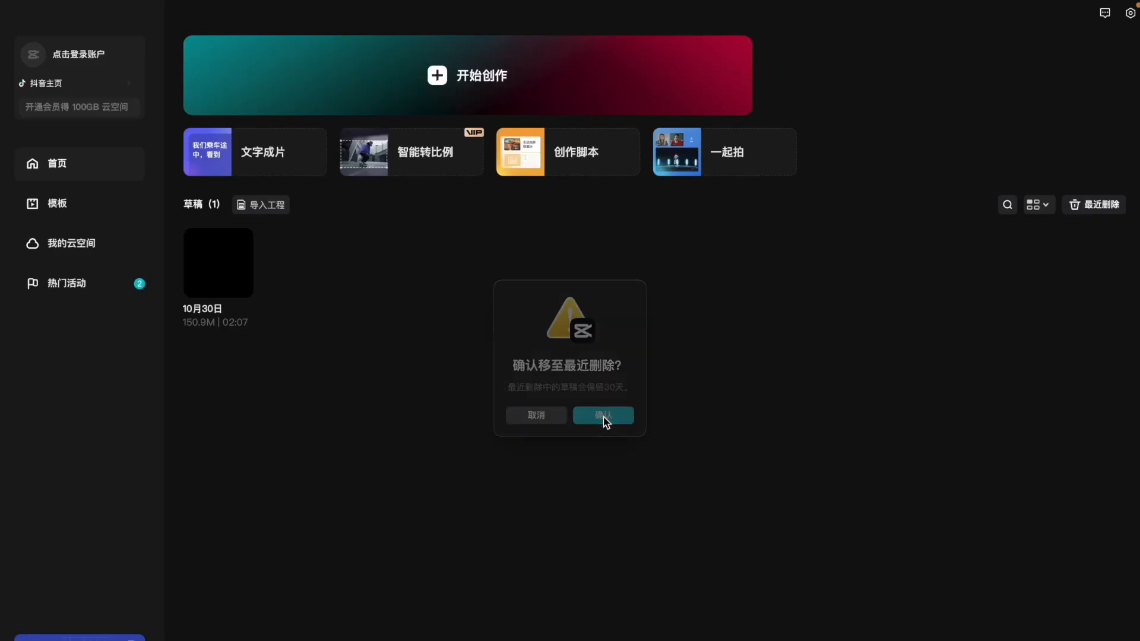
Select the drafts 10月31日, 10月31日 (1) and 10月31日 (2) among the recently deleted ones and clear them all permanently
left_click(1091, 206)
left_click(645, 328)
left_click(546, 327)
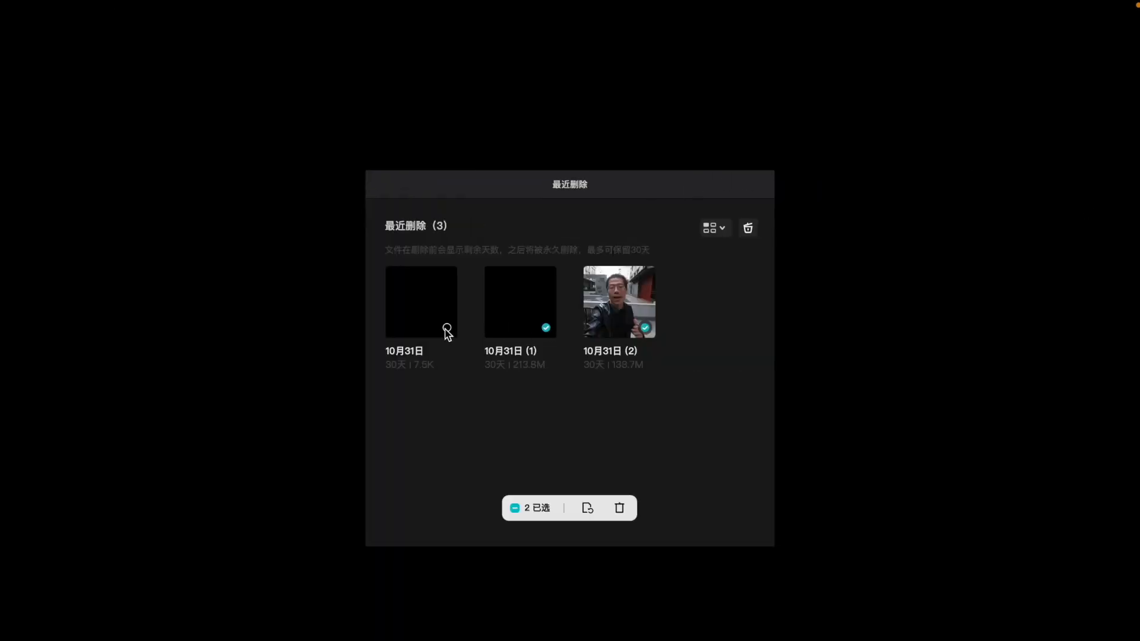
left_click(747, 229)
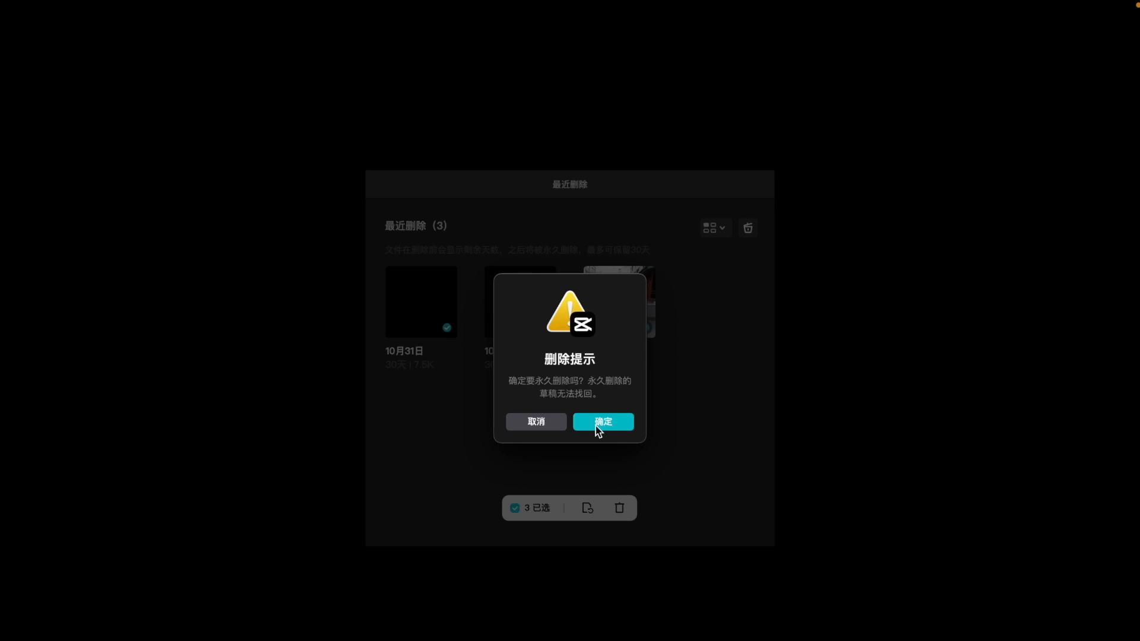